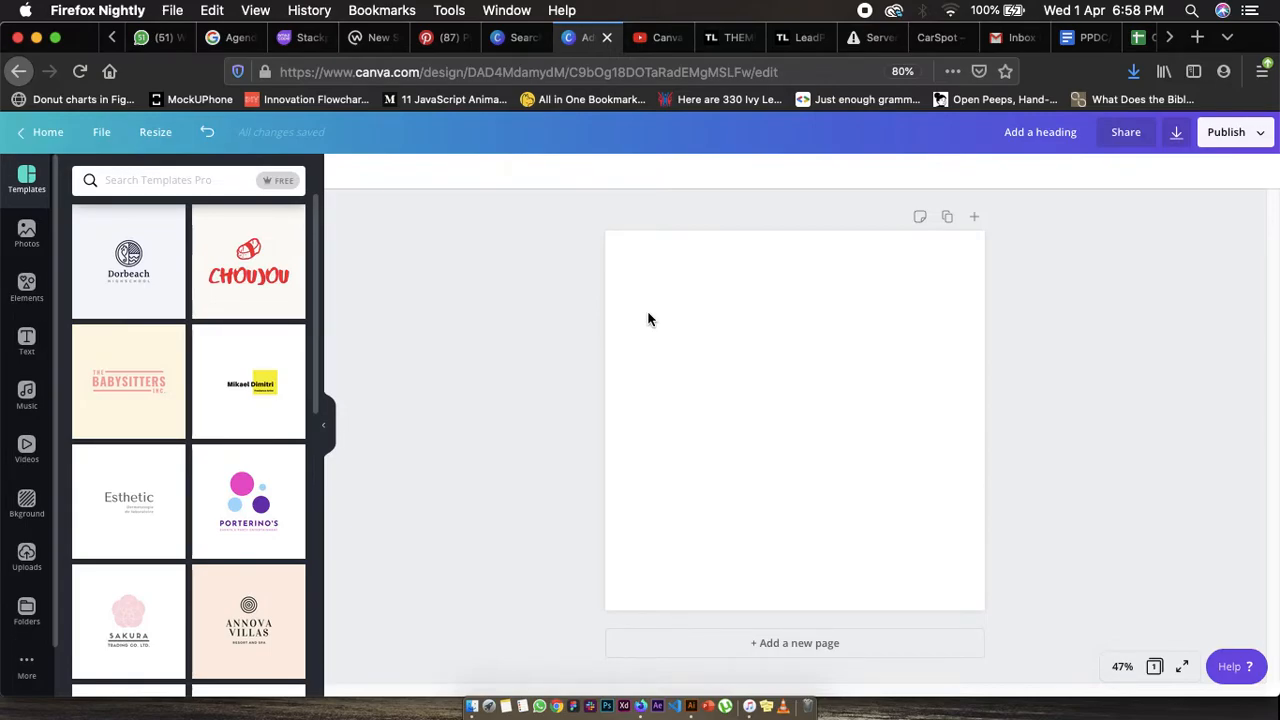
# - Set the blank page's background to the dark blue default color
pyautogui.click(681, 366)
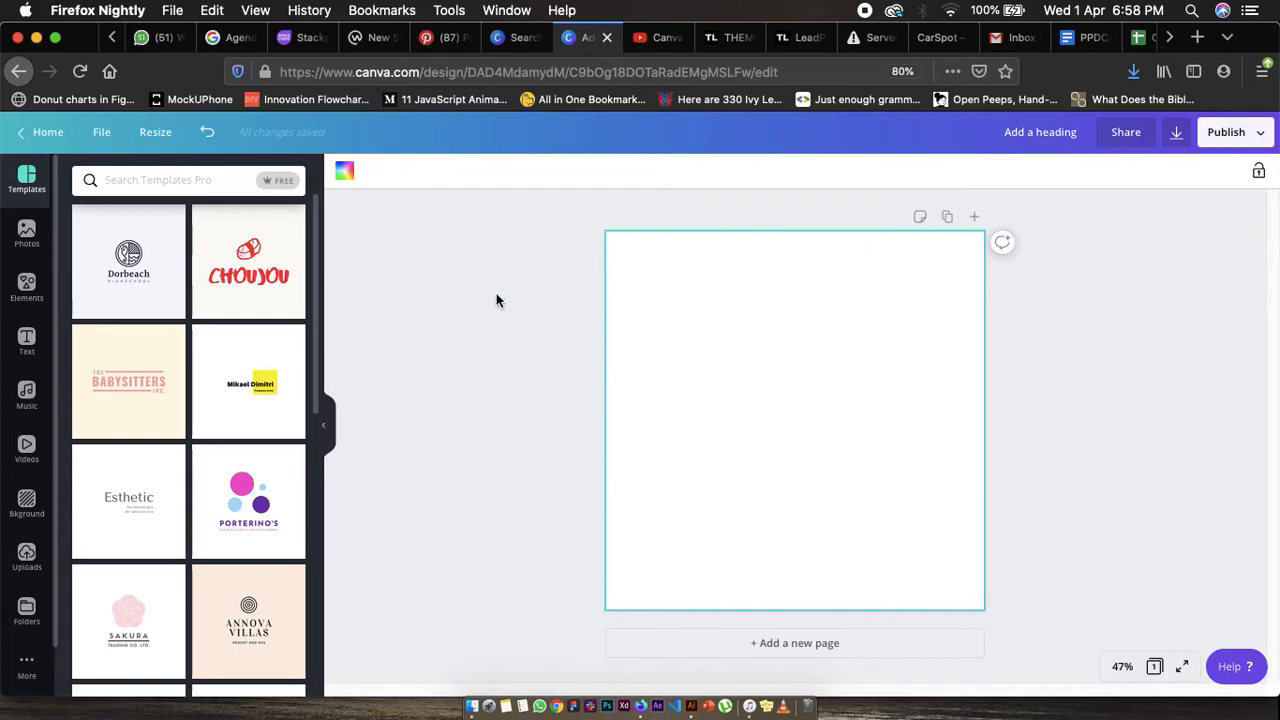
pyautogui.click(345, 172)
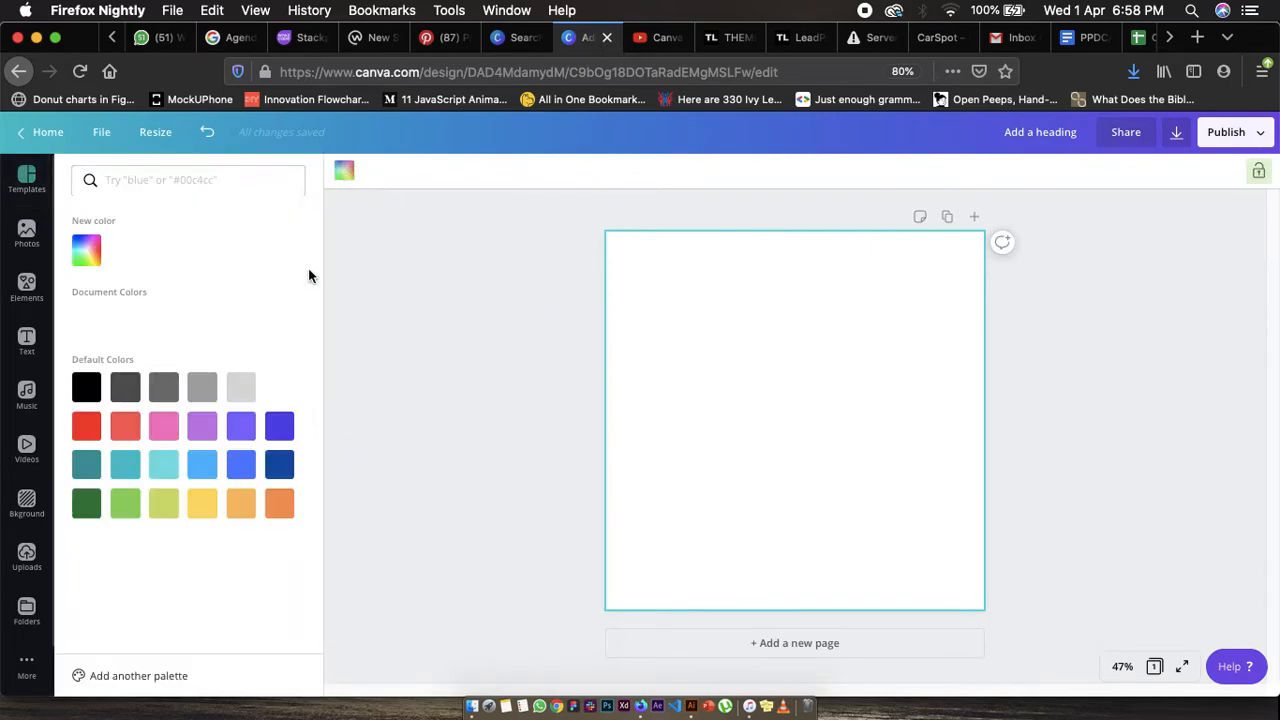
pyautogui.click(280, 465)
pyautogui.click(573, 295)
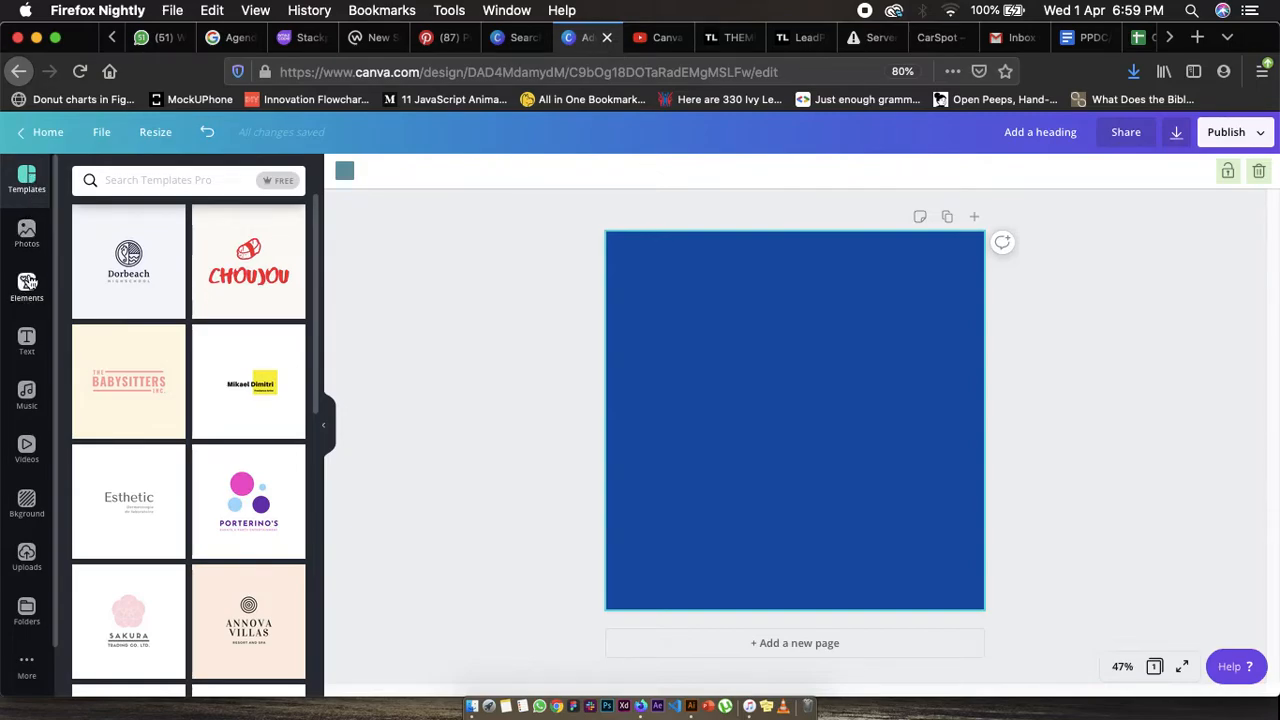
# - Add a heading in the upper part of the page and place a subheading just beneath it
pyautogui.click(26, 341)
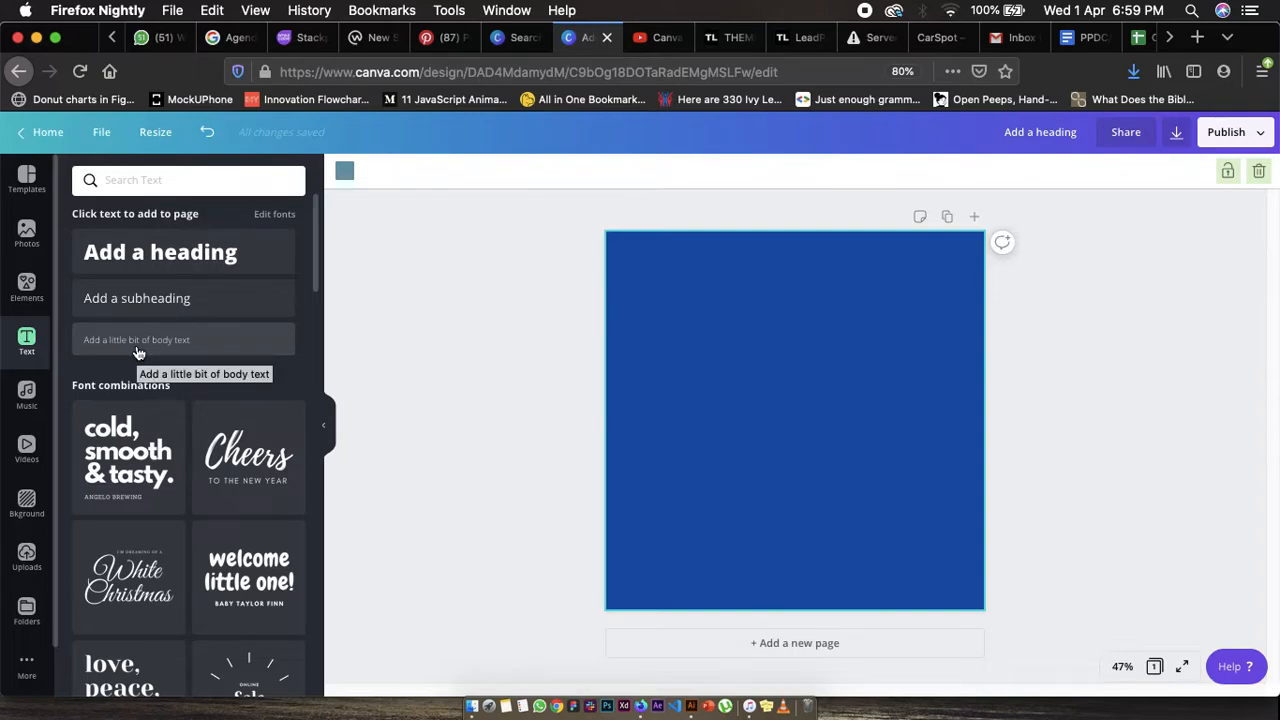
pyautogui.click(128, 265)
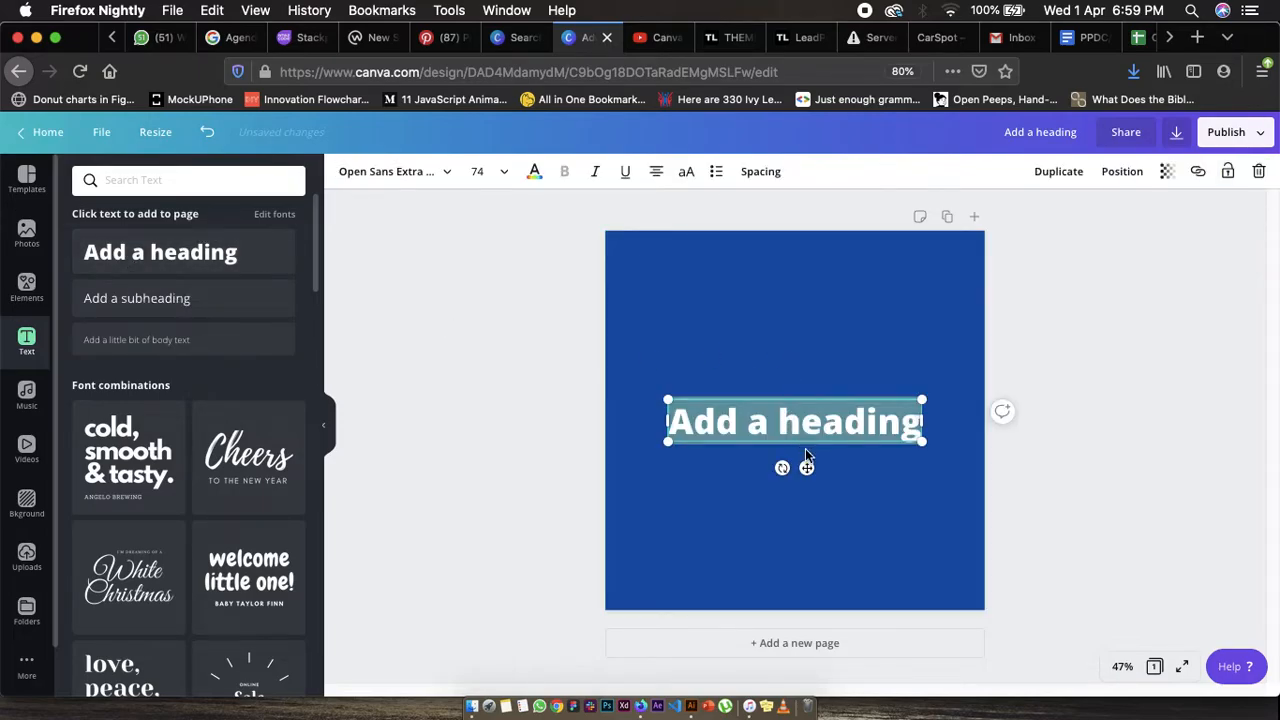
pyautogui.moveTo(811, 444); pyautogui.dragTo(786, 332)
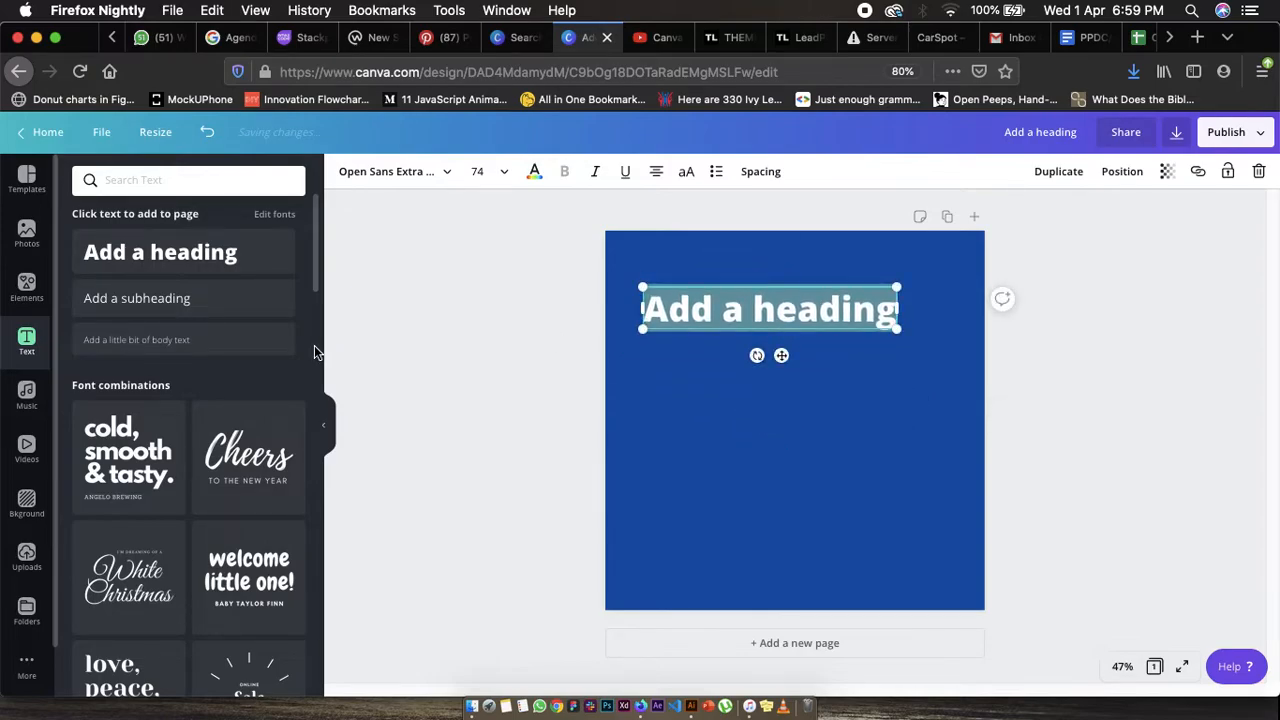
pyautogui.click(181, 302)
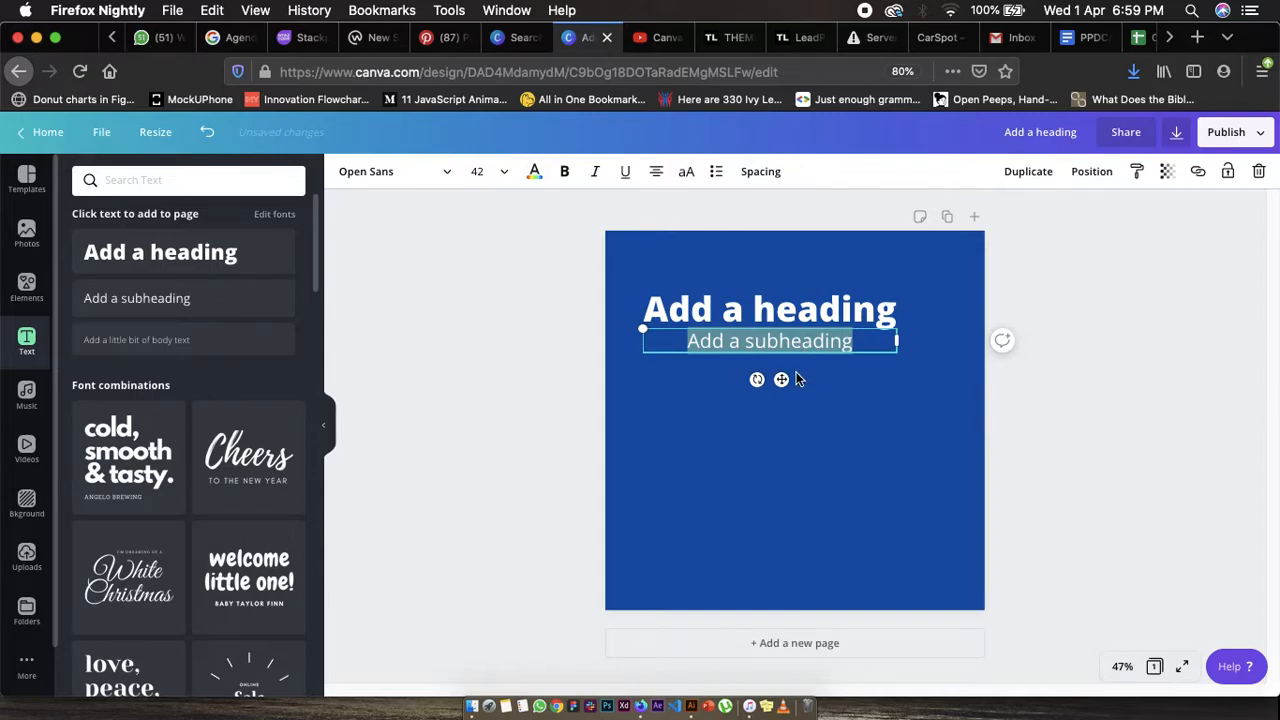
pyautogui.moveTo(790, 357); pyautogui.dragTo(754, 369)
pyautogui.moveTo(857, 352); pyautogui.dragTo(799, 364)
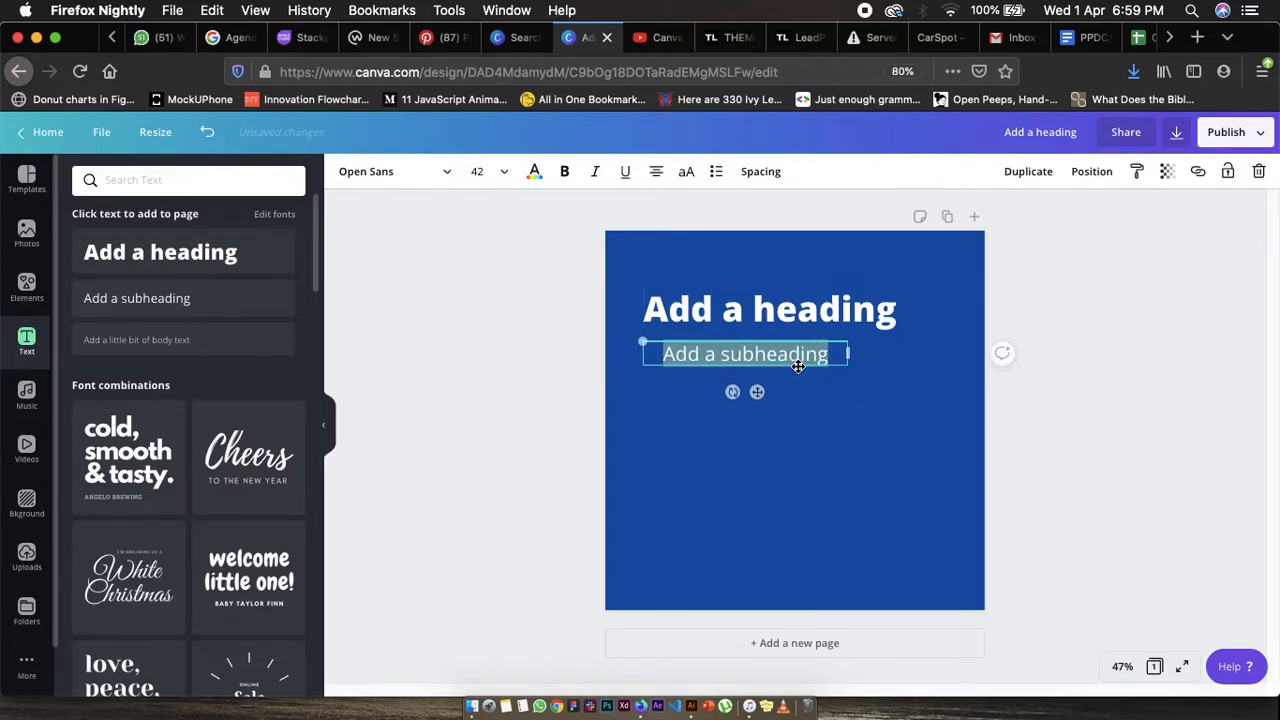
# - Add body text below the subheading and repeat "Add a little bit of body text" over three lines
pyautogui.click(157, 347)
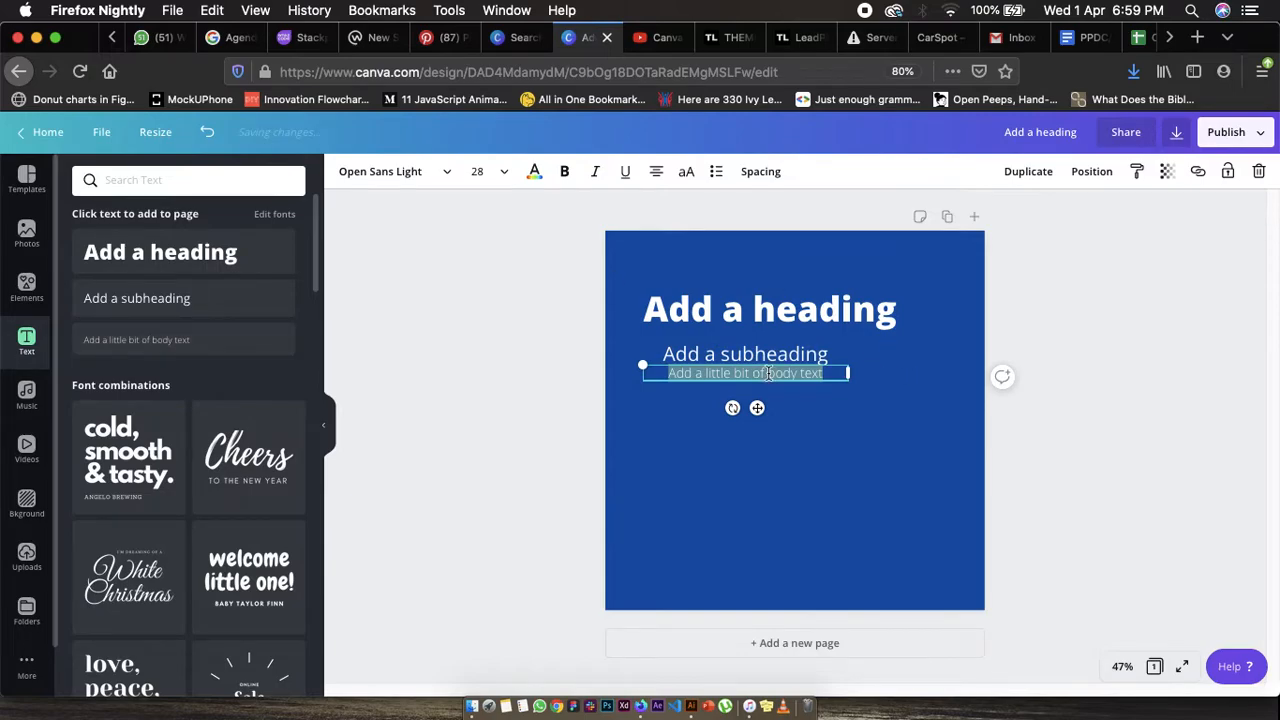
pyautogui.click(823, 373)
pyautogui.press('Return')
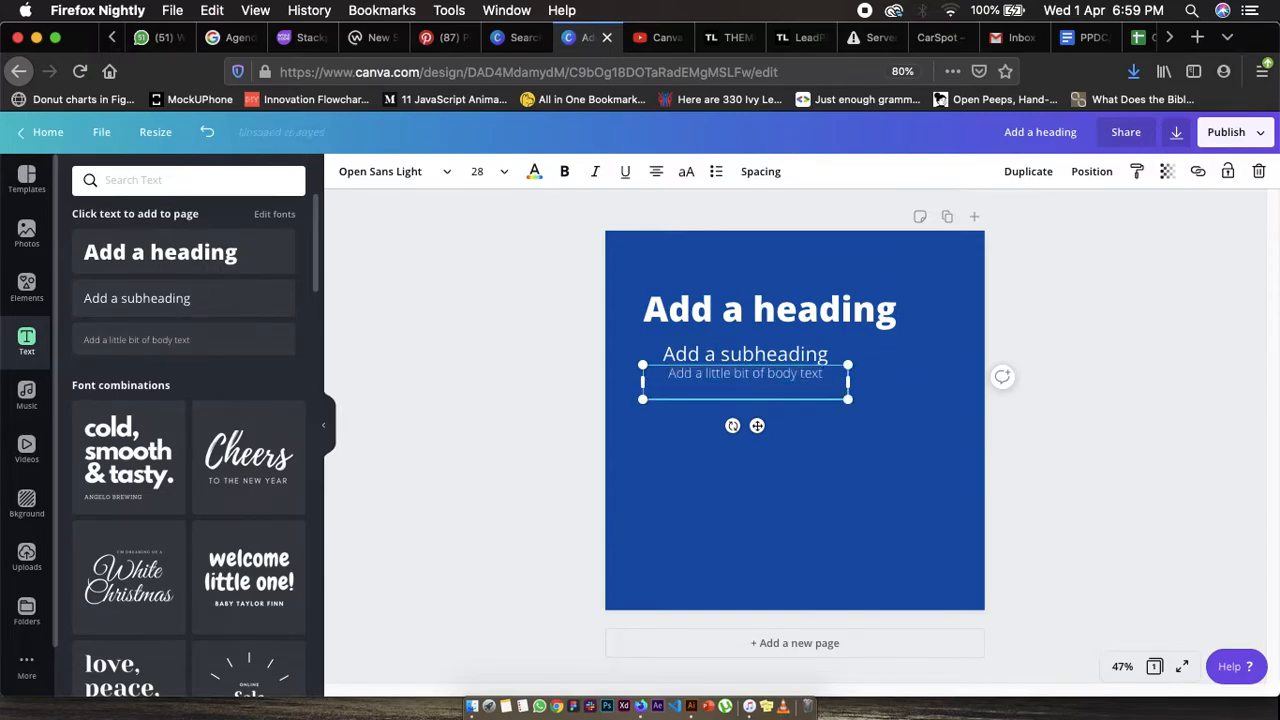
pyautogui.write('Add a little bit of body text')
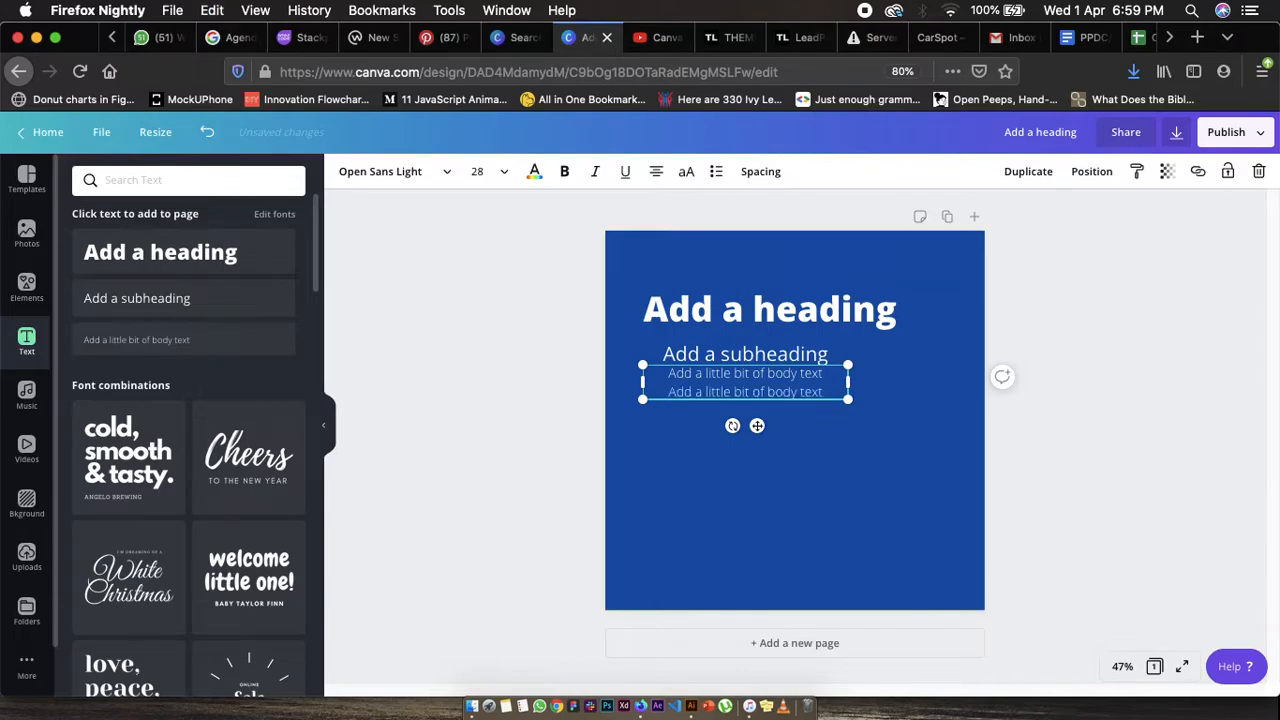
pyautogui.press('Return')
pyautogui.write('Add a little bit of body text')
pyautogui.click(928, 388)
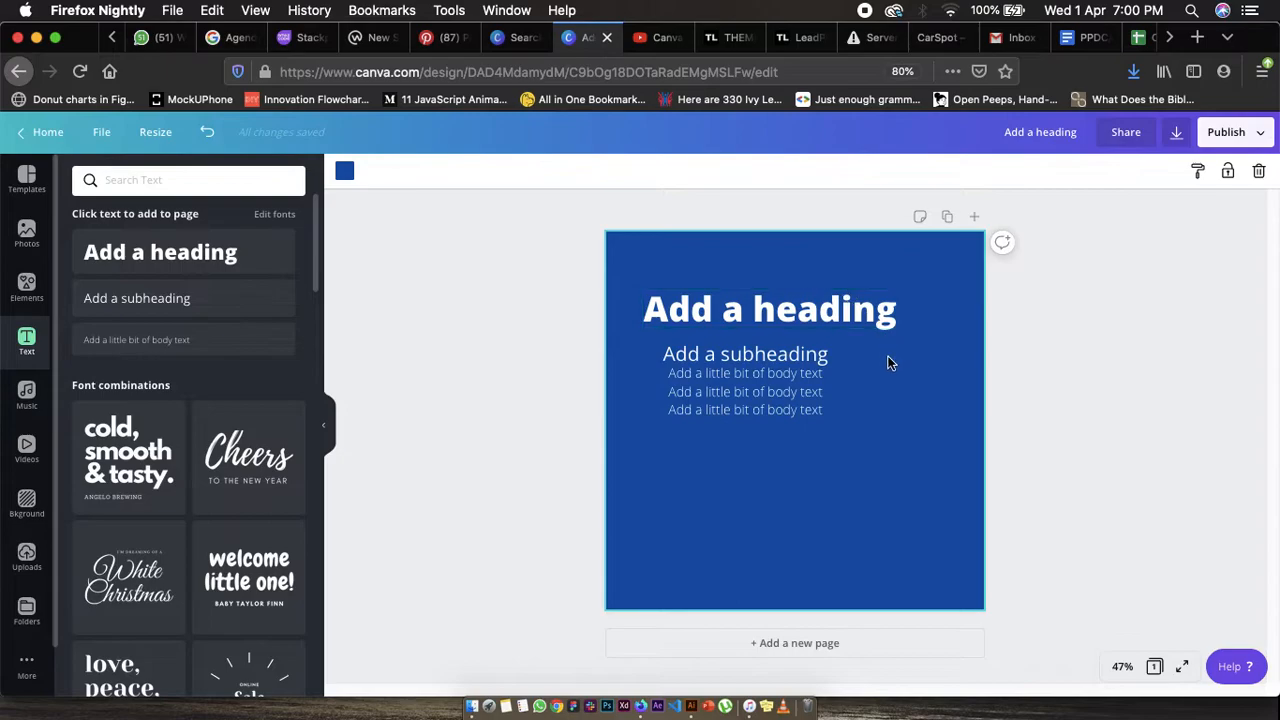
# - Delete the heading, subheading and body text from the page together
pyautogui.moveTo(889, 478); pyautogui.dragTo(636, 285)
pyautogui.press('Delete')
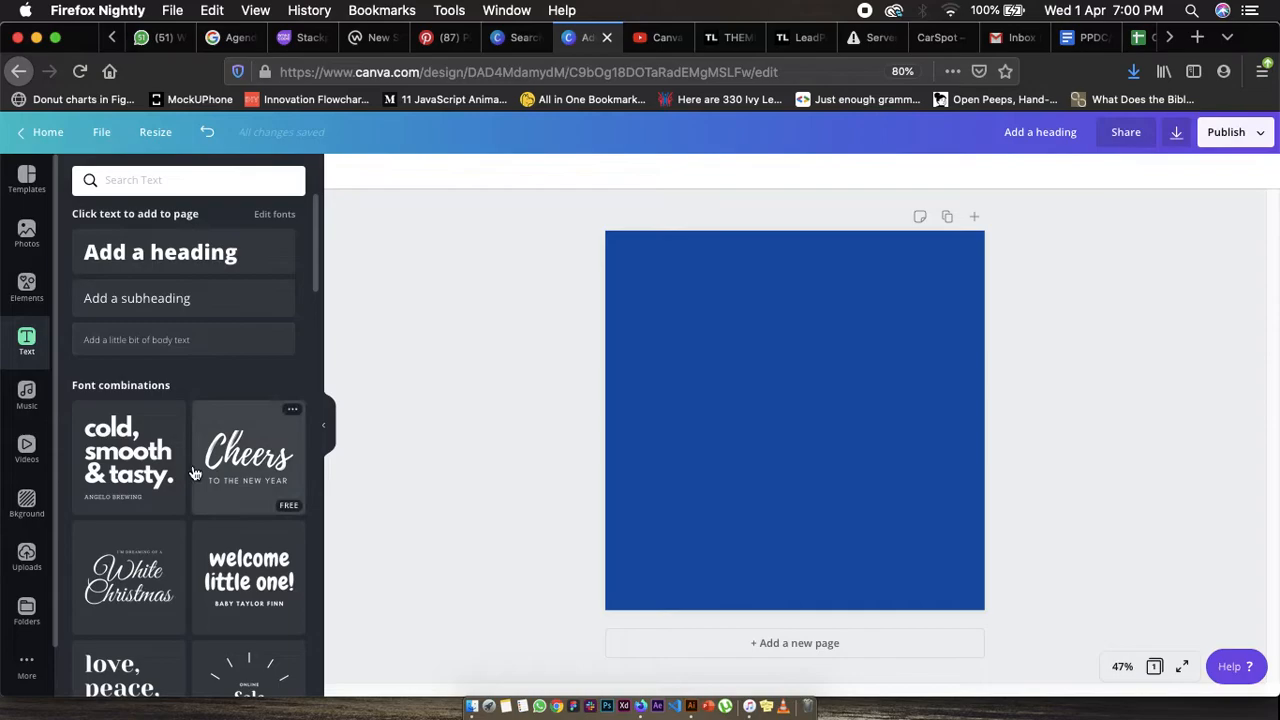
# - Browse the font combinations, add the "Graphic Design for Beginners" one to the page and enlarge it
pyautogui.scroll(-4, 190, 440)
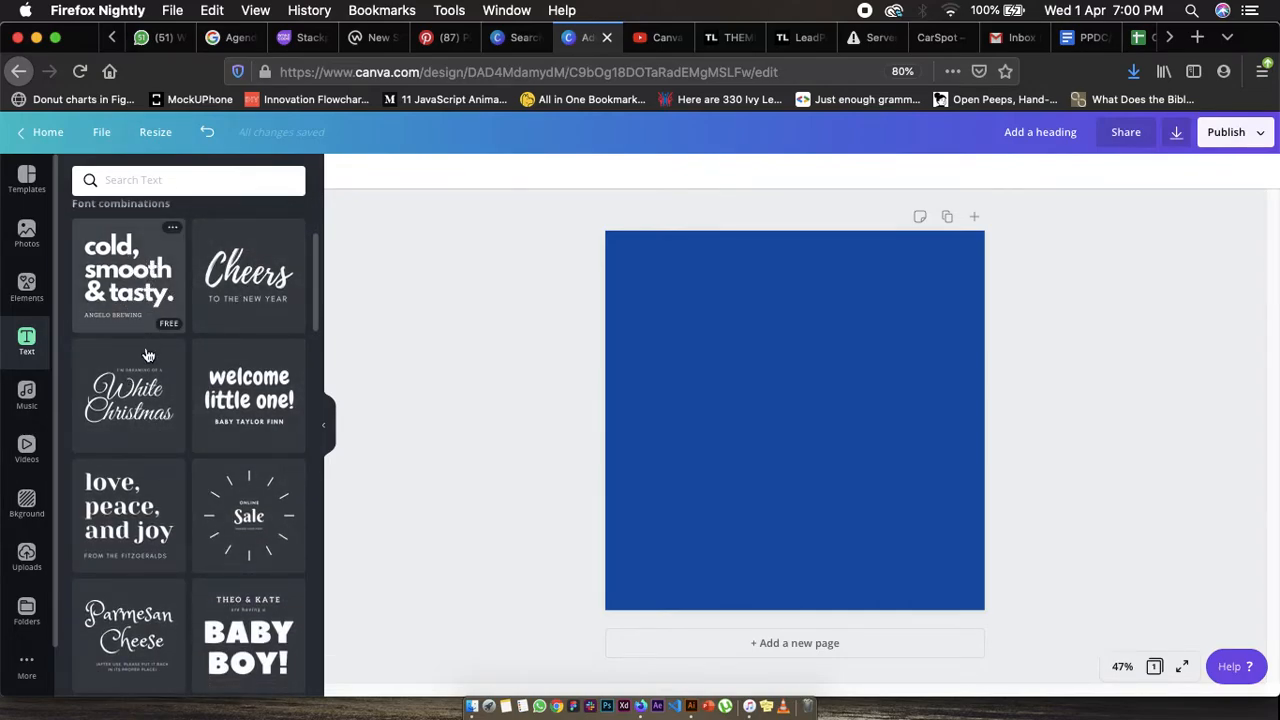
pyautogui.scroll(-4, 155, 435)
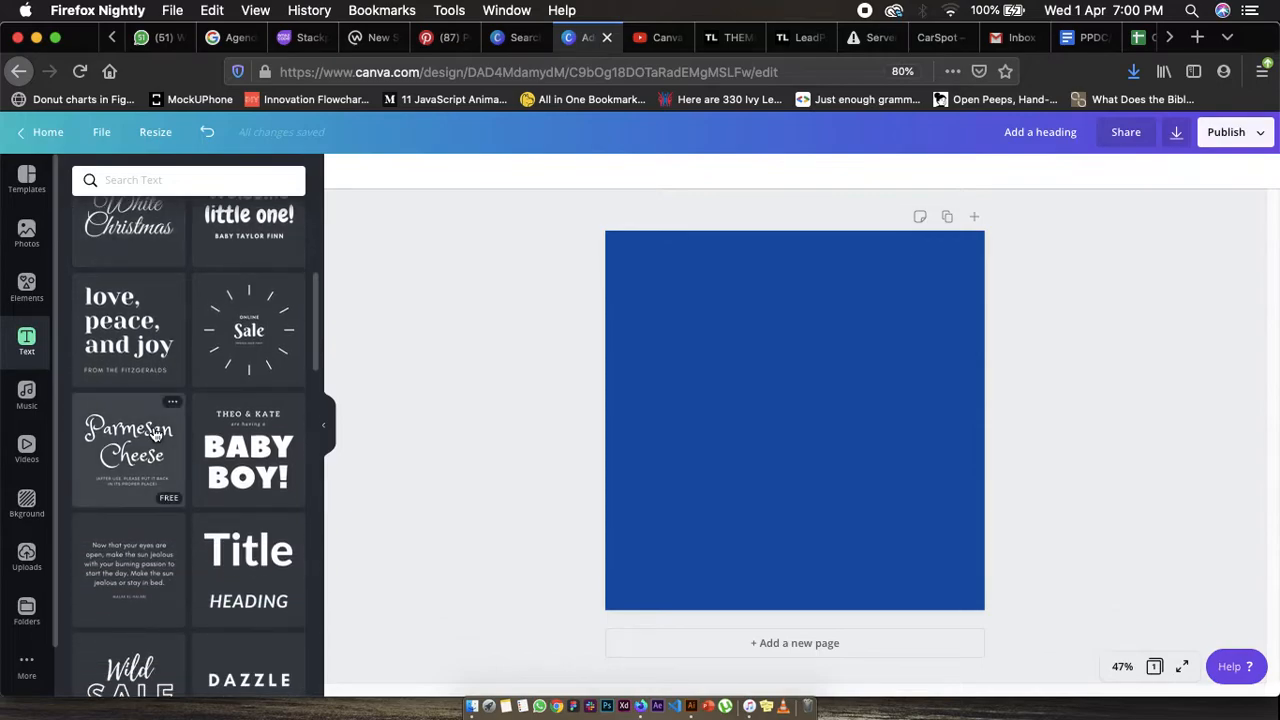
pyautogui.scroll(-4, 155, 435)
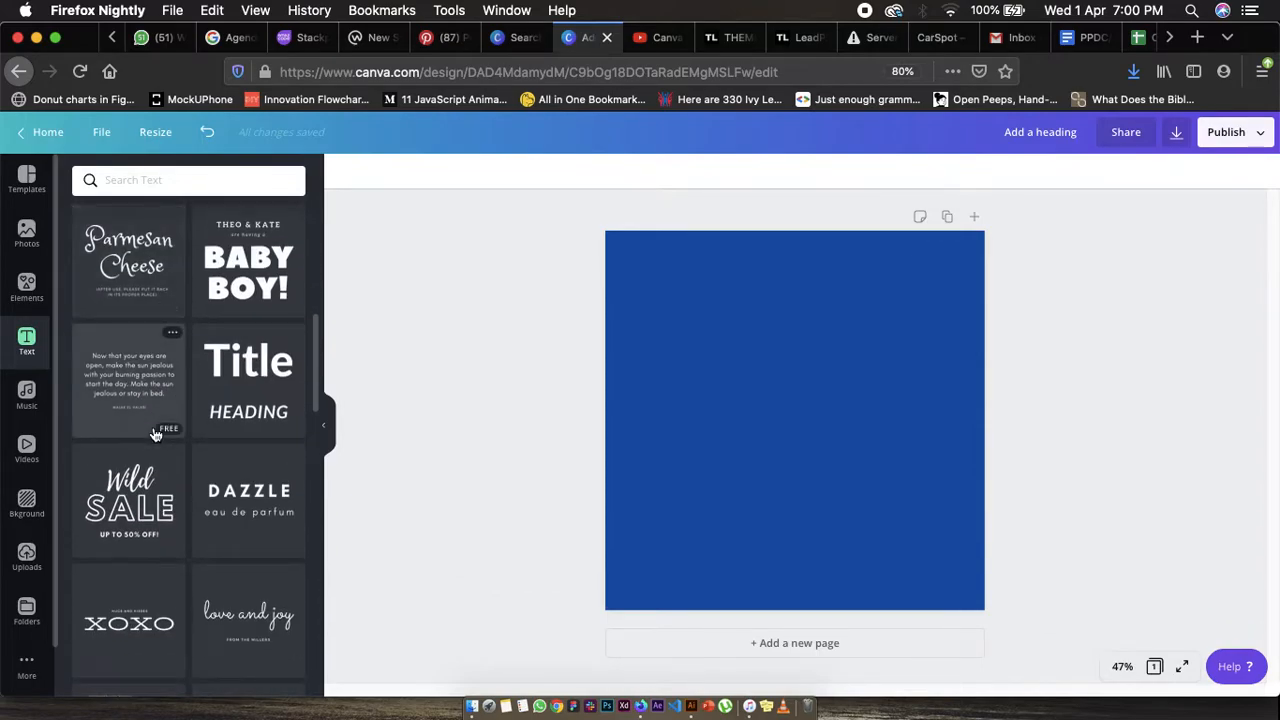
pyautogui.scroll(-4, 155, 435)
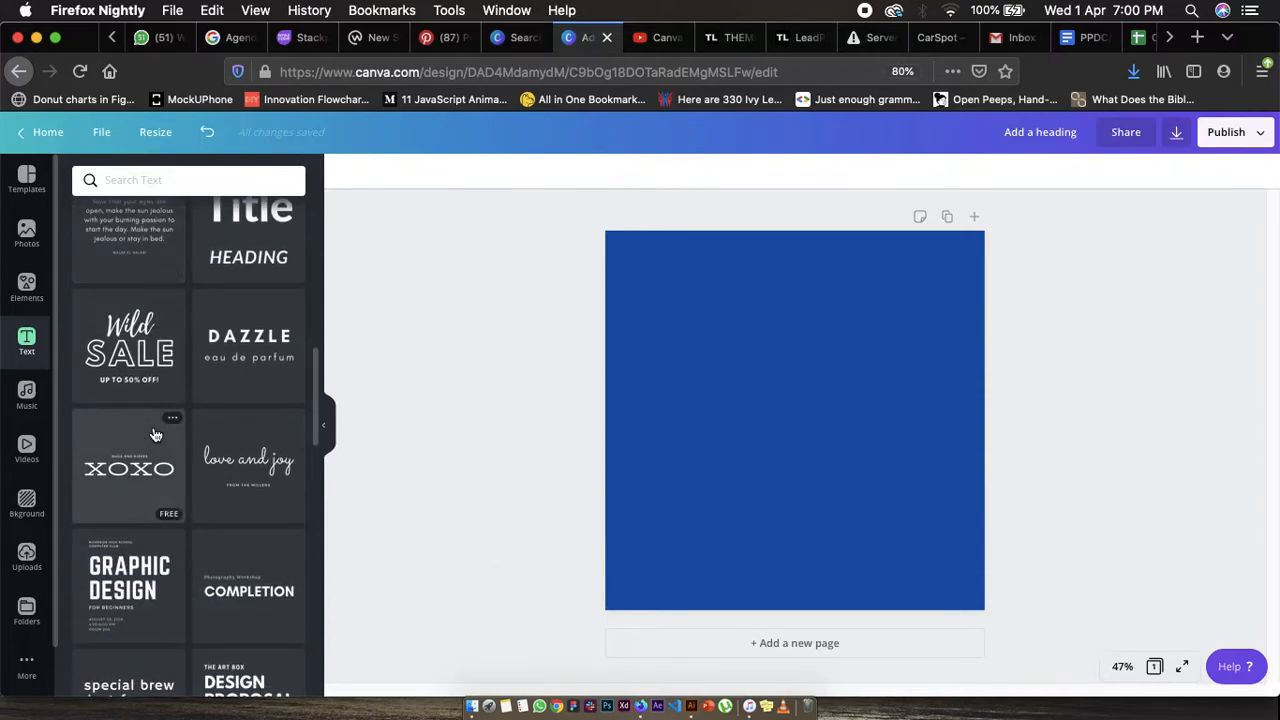
pyautogui.scroll(-1, 155, 432)
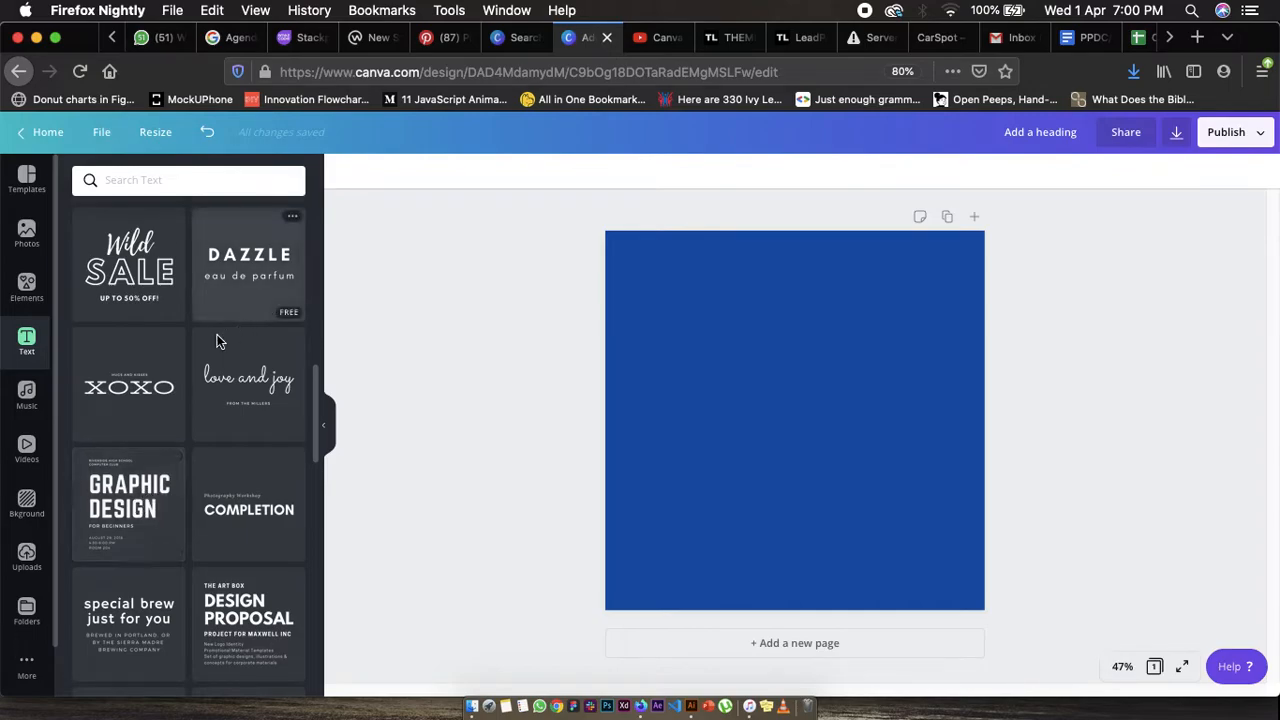
pyautogui.scroll(15, 172, 385)
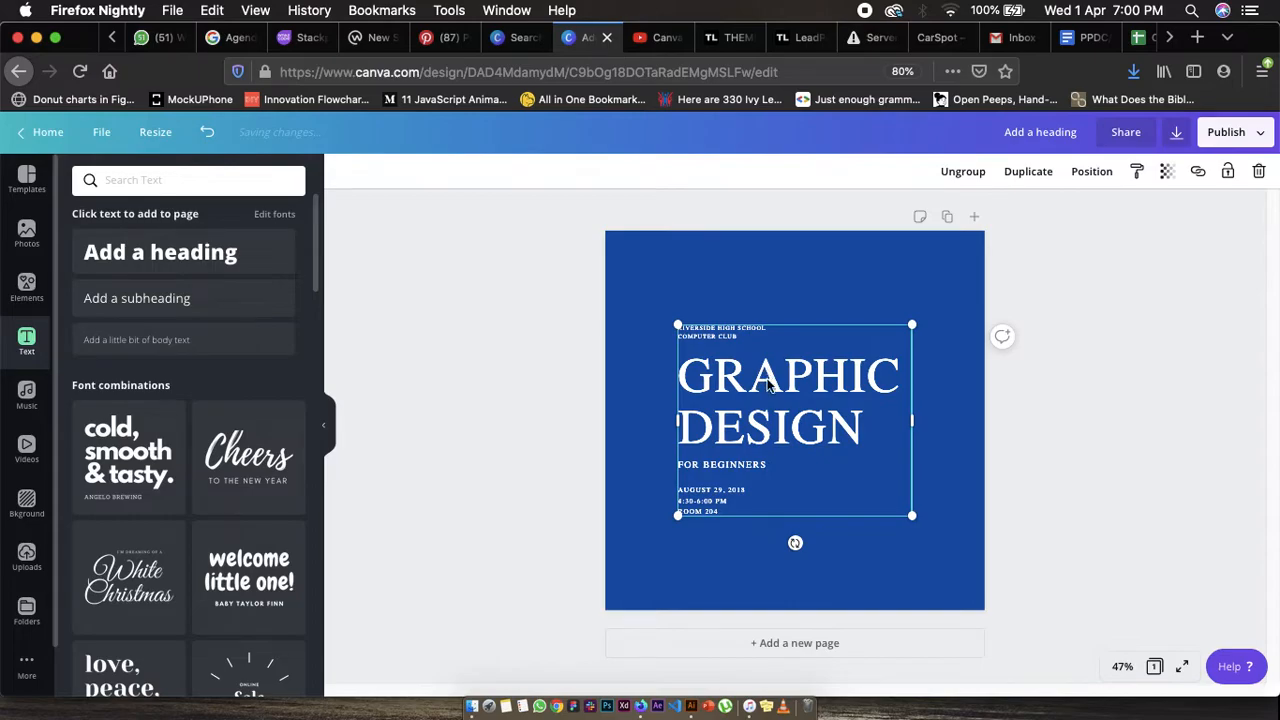
pyautogui.moveTo(765, 375)
pyautogui.mouseDown()
pyautogui.moveTo(815, 409)
pyautogui.moveTo(760, 363)
pyautogui.moveTo(776, 378)
pyautogui.mouseUp()
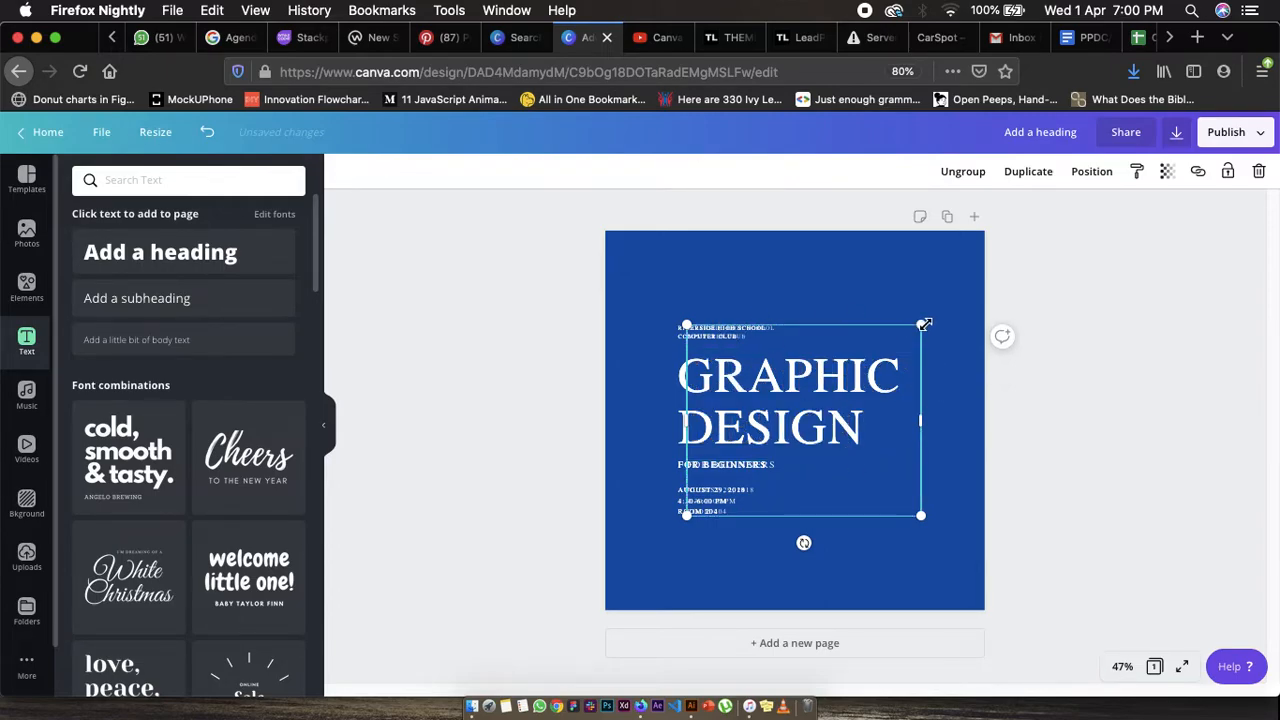
pyautogui.moveTo(924, 325); pyautogui.dragTo(946, 289)
# - Examine the Graphic Design text group at 100% zoom and inspect its separate text elements
pyautogui.click(1122, 666)
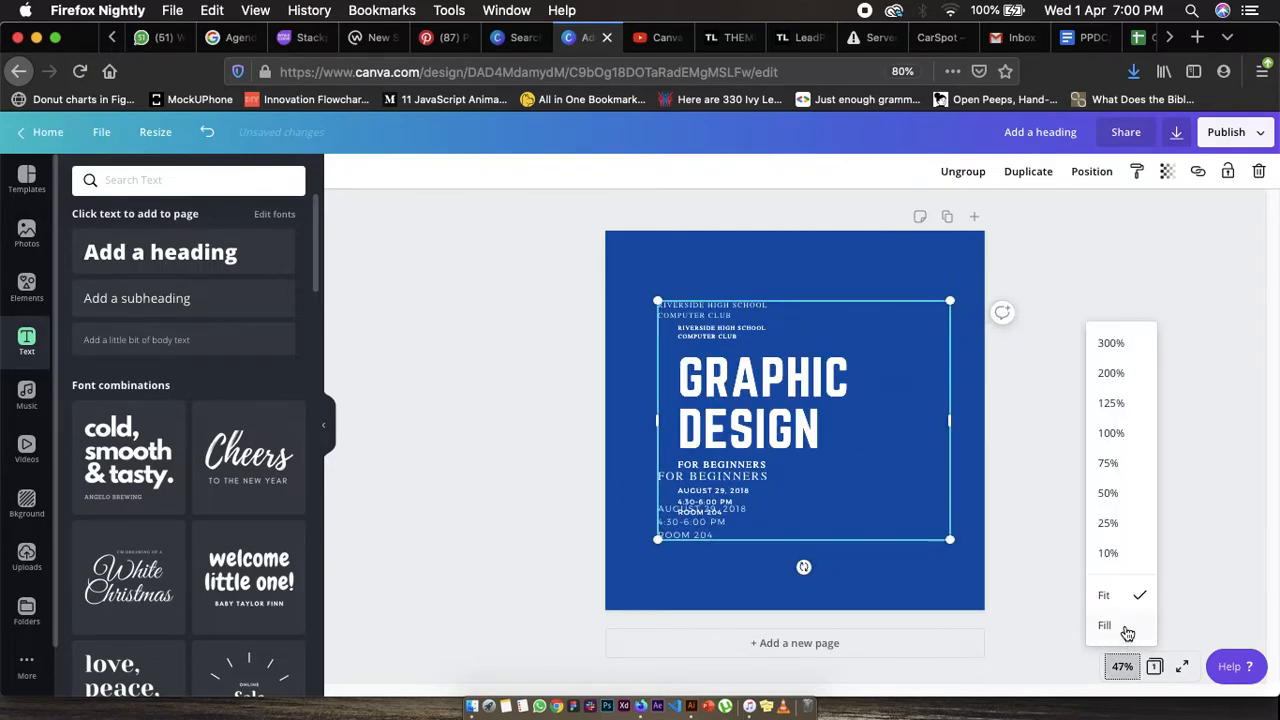
pyautogui.click(1111, 432)
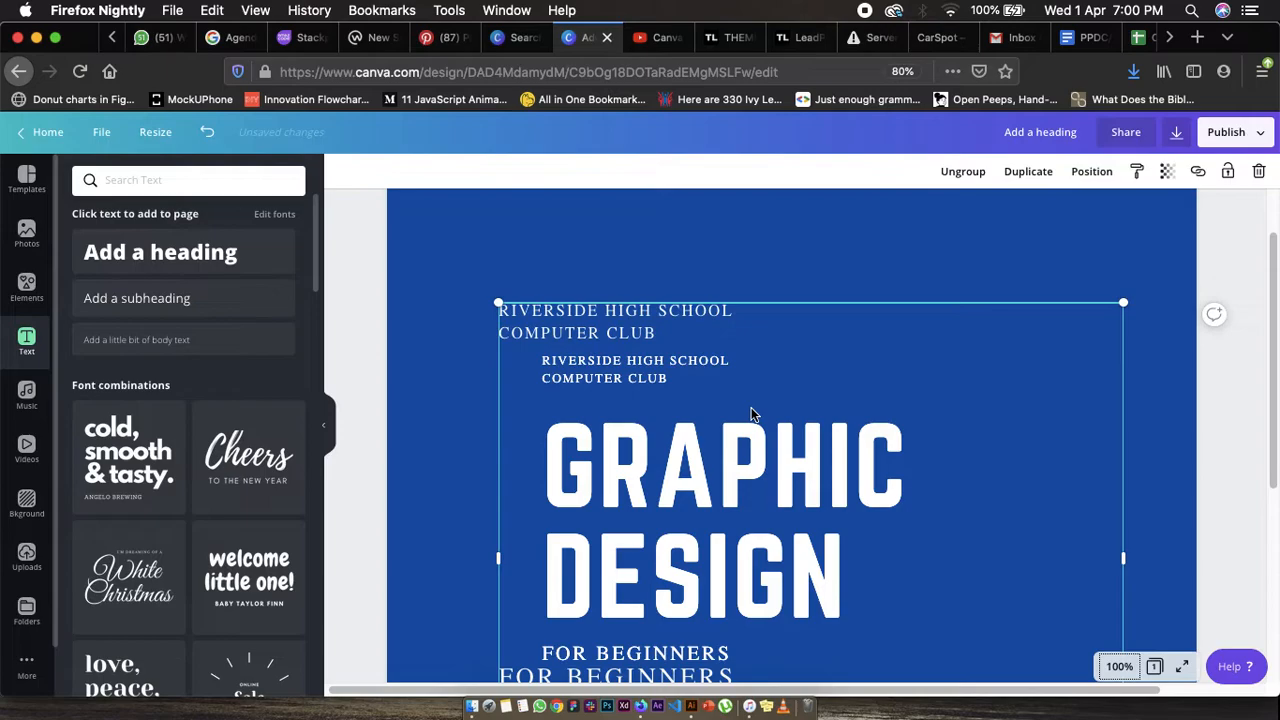
pyautogui.scroll(-3, 753, 414)
pyautogui.scroll(-3, 753, 414)
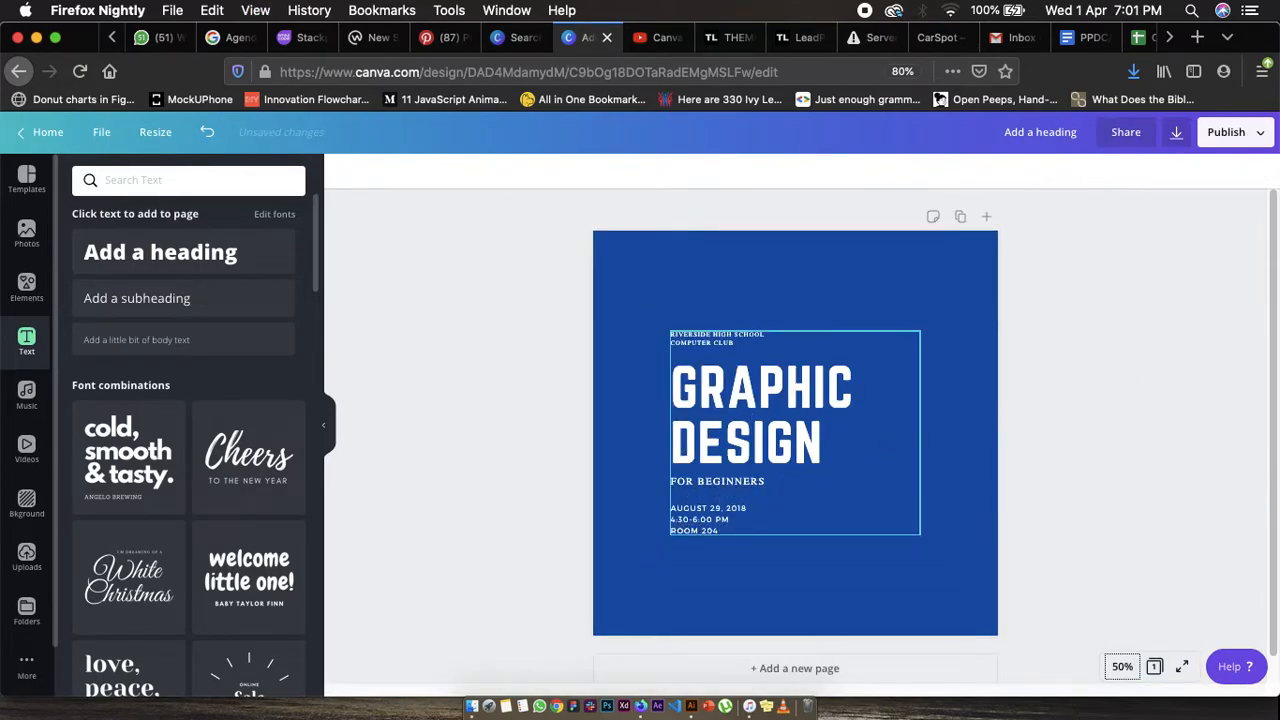
pyautogui.click(686, 370)
pyautogui.click(686, 370)
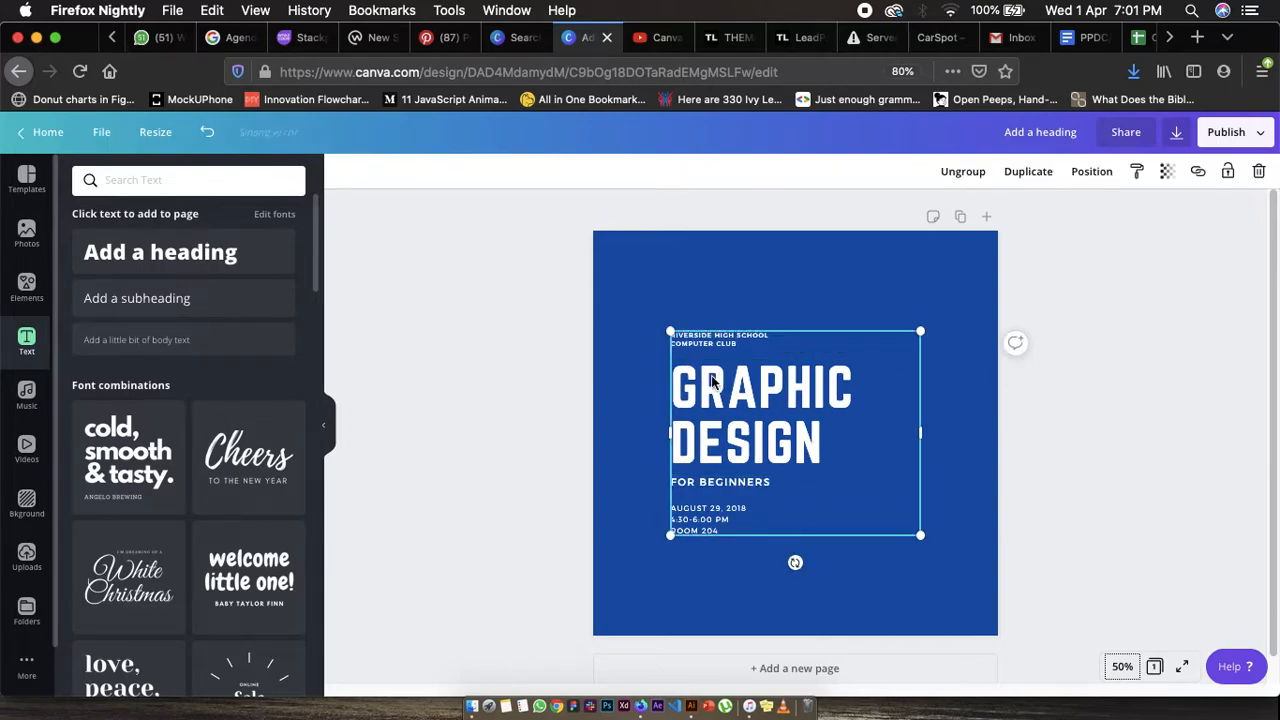
pyautogui.click(767, 385)
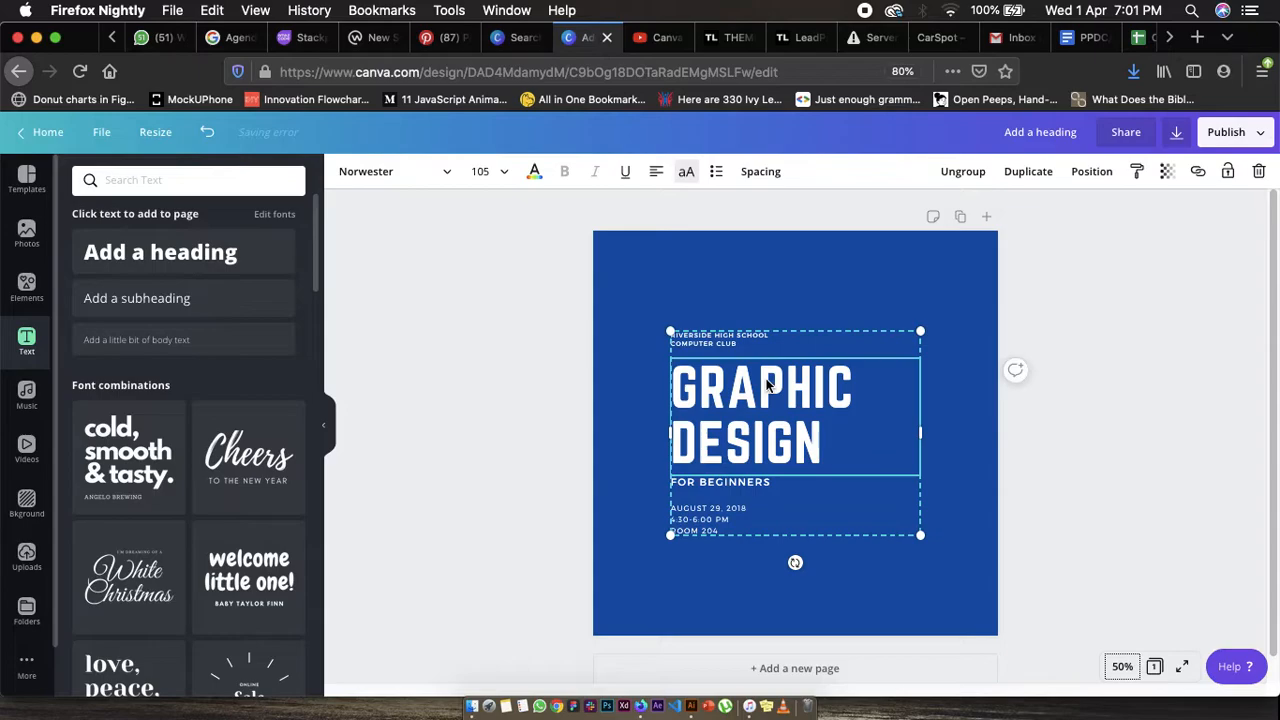
pyautogui.press('Escape')
pyautogui.press('Escape')
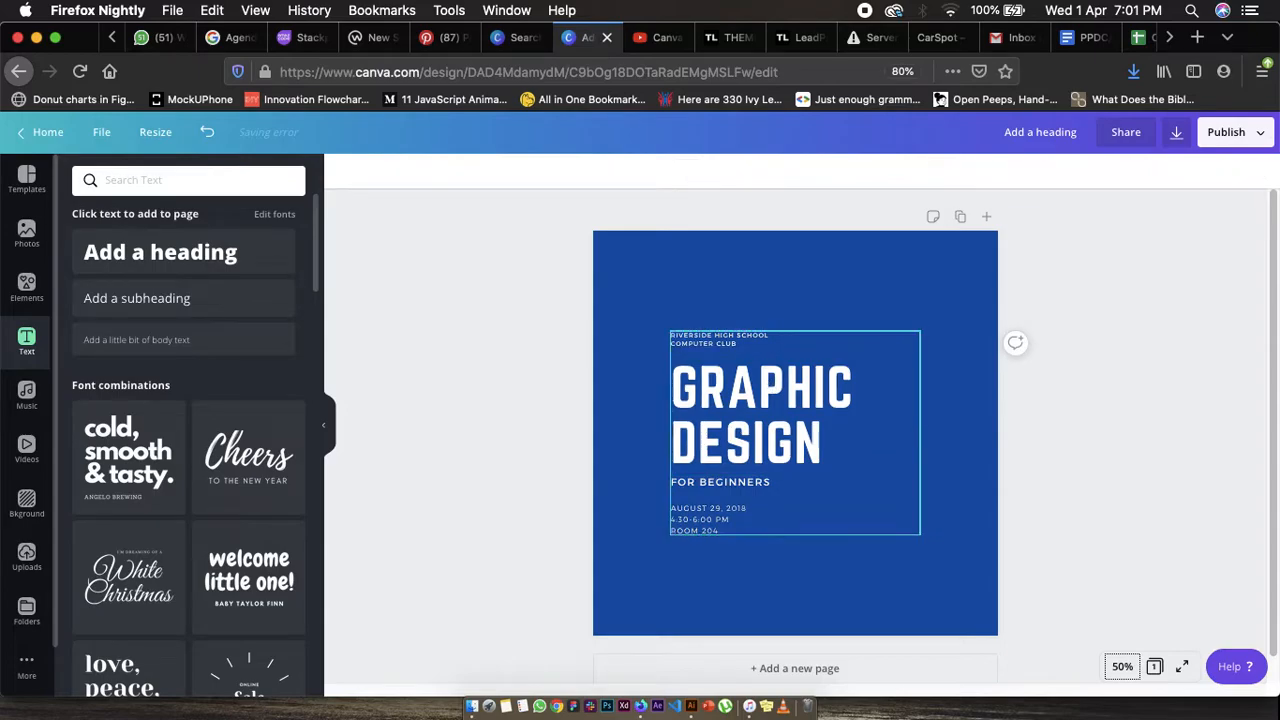
# - Move the text group lower on the page and delete only its "GRAPHIC DESIGN" element
pyautogui.moveTo(811, 380); pyautogui.dragTo(800, 421)
pyautogui.click(1259, 171)
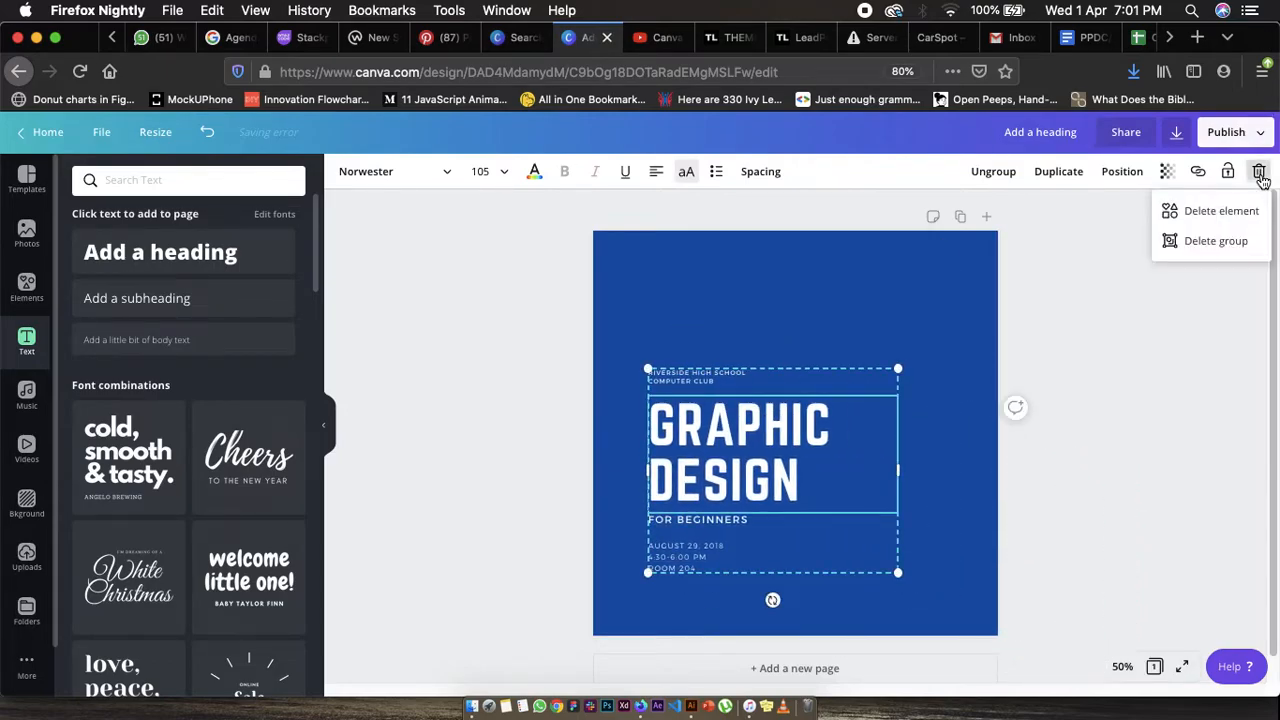
pyautogui.click(1212, 212)
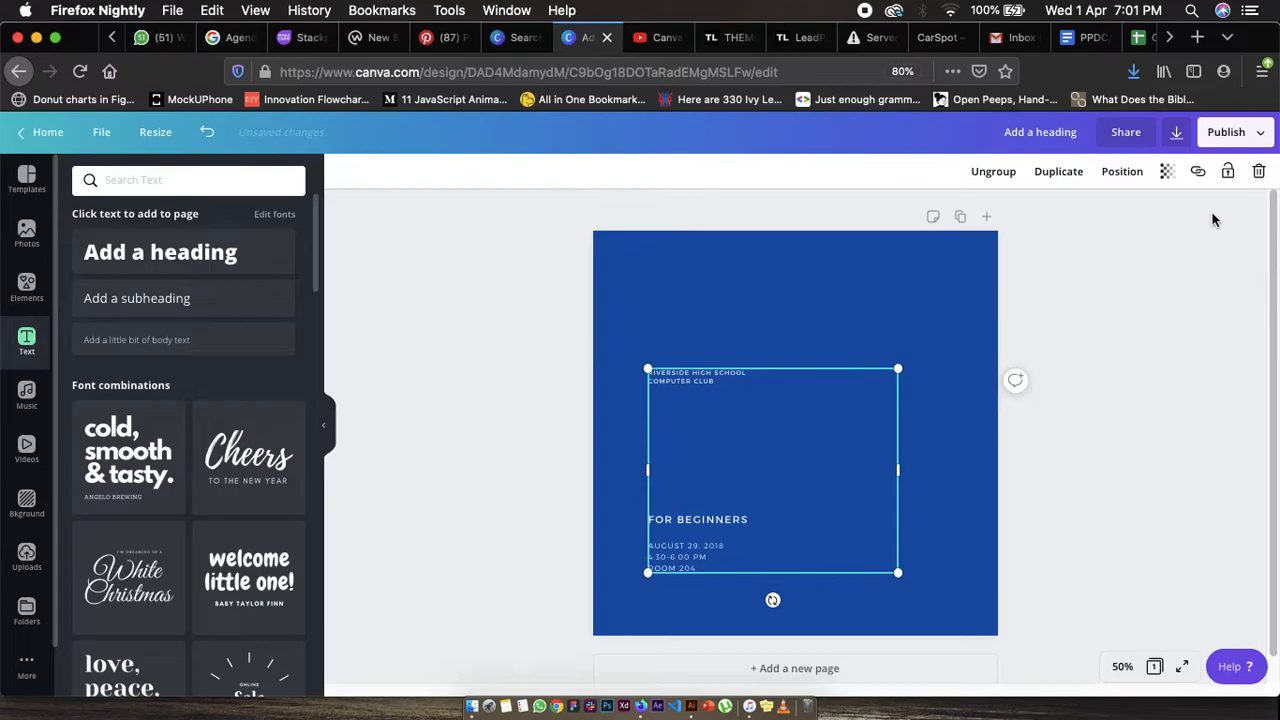
# - Delete the whole remaining group containing the school name, "FOR BEGINNERS" and the date lines
pyautogui.click(676, 322)
pyautogui.click(668, 387)
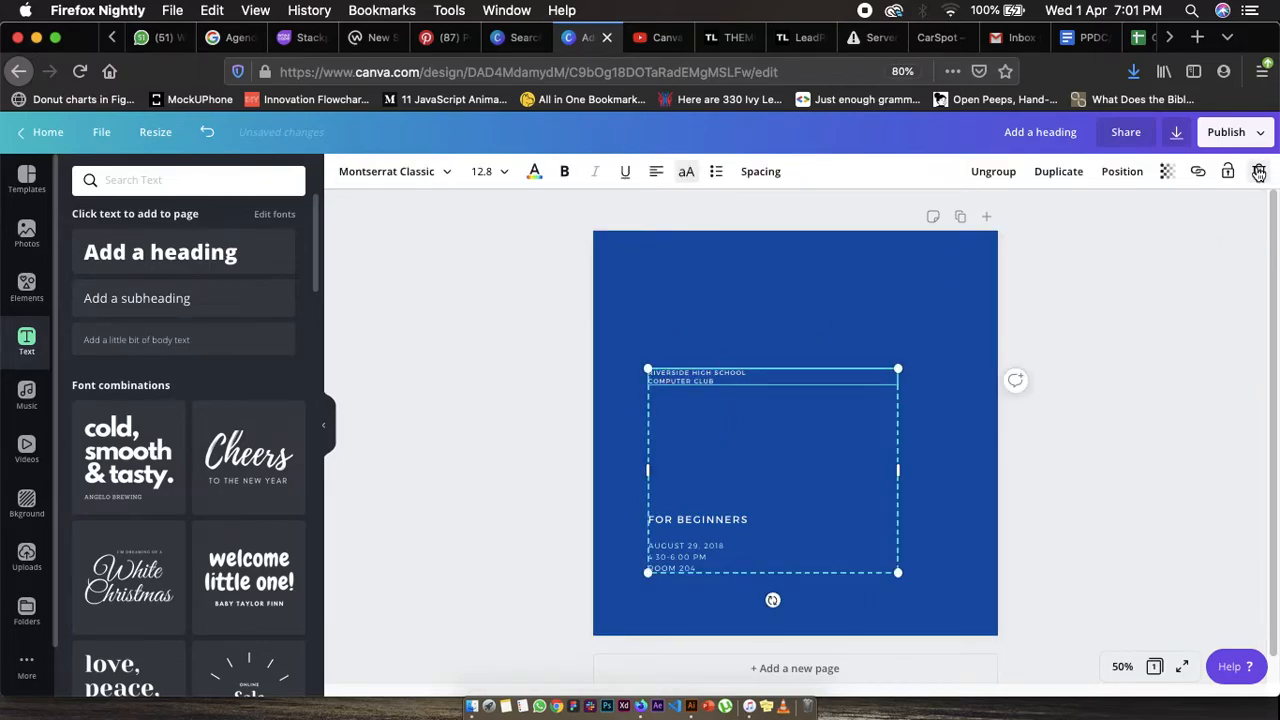
pyautogui.click(1259, 171)
pyautogui.click(1216, 242)
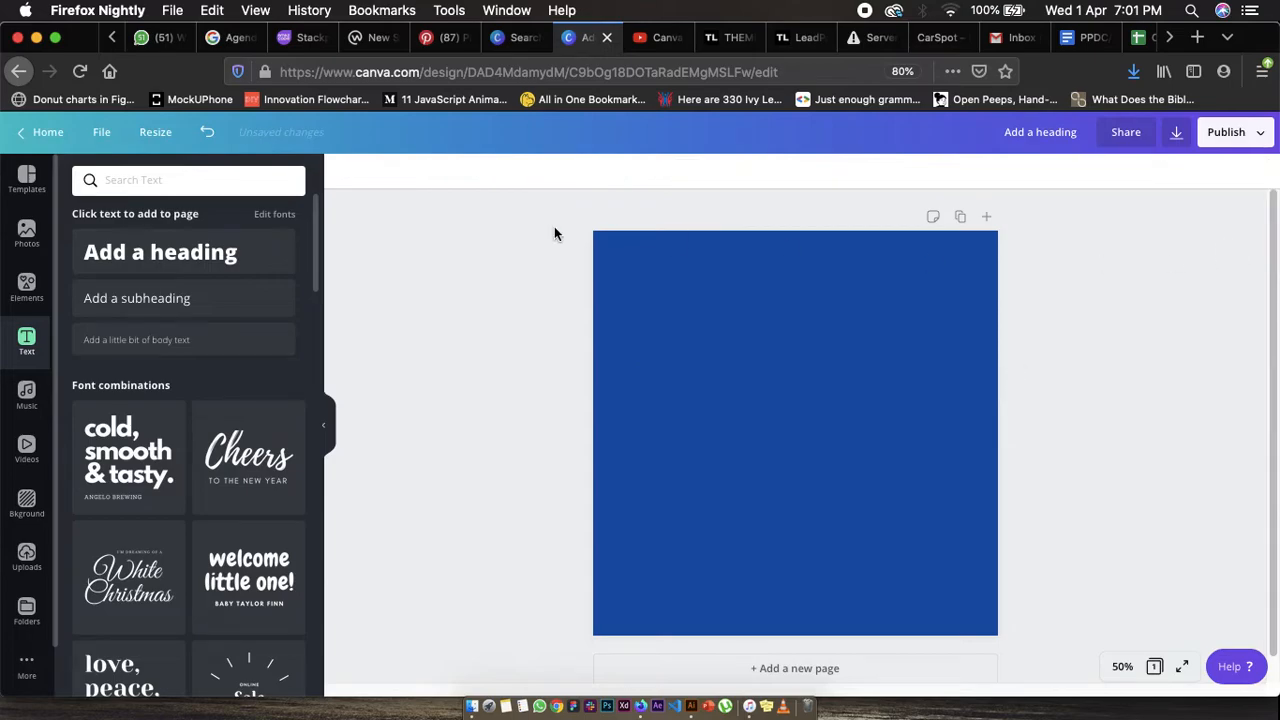
# - Add the "cold, smooth & tasty." font combination to the page and delete it again
pyautogui.click(127, 488)
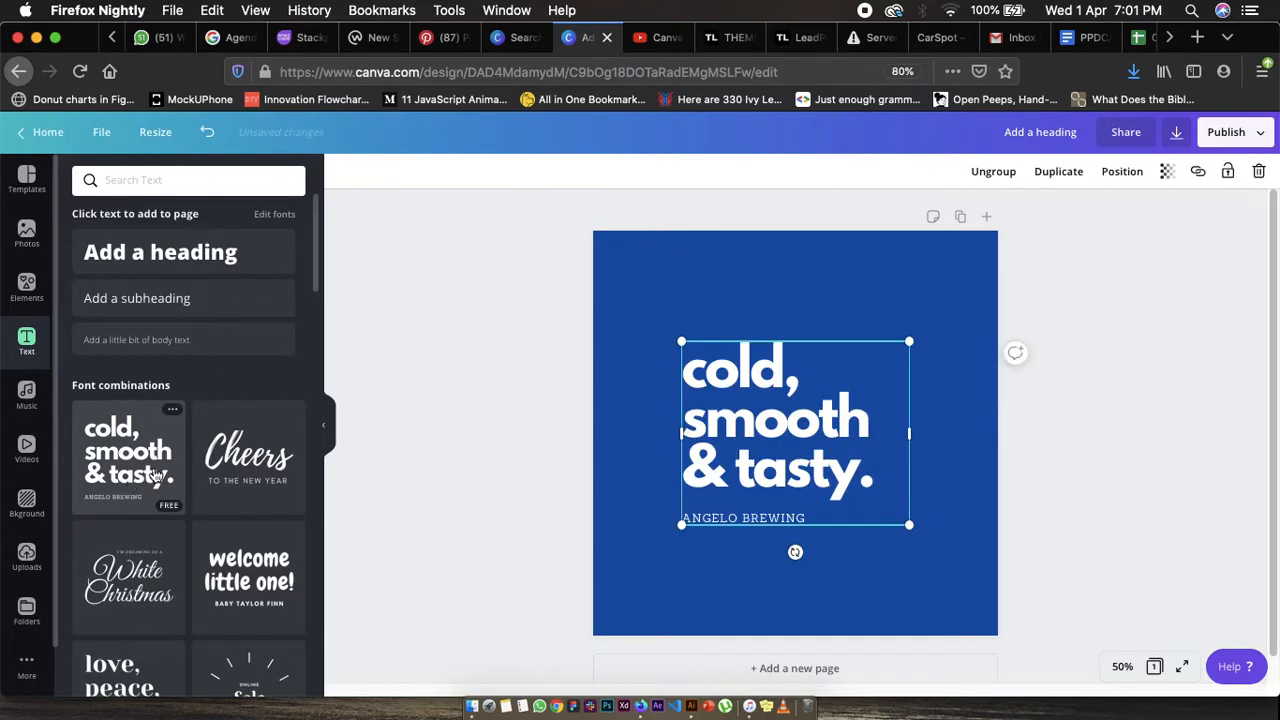
pyautogui.click(1259, 170)
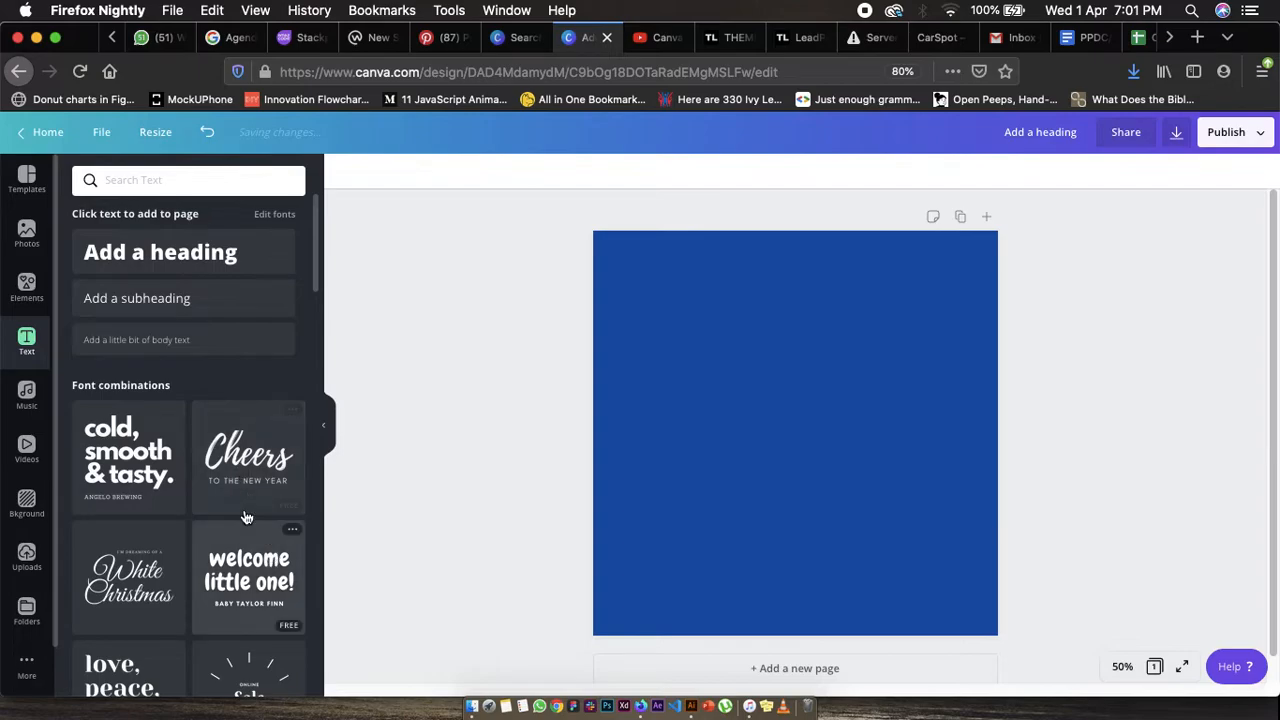
# - Add the "Cheers to the New Year" font combination and enlarge the group until its heading's font size is about 162
pyautogui.click(249, 460)
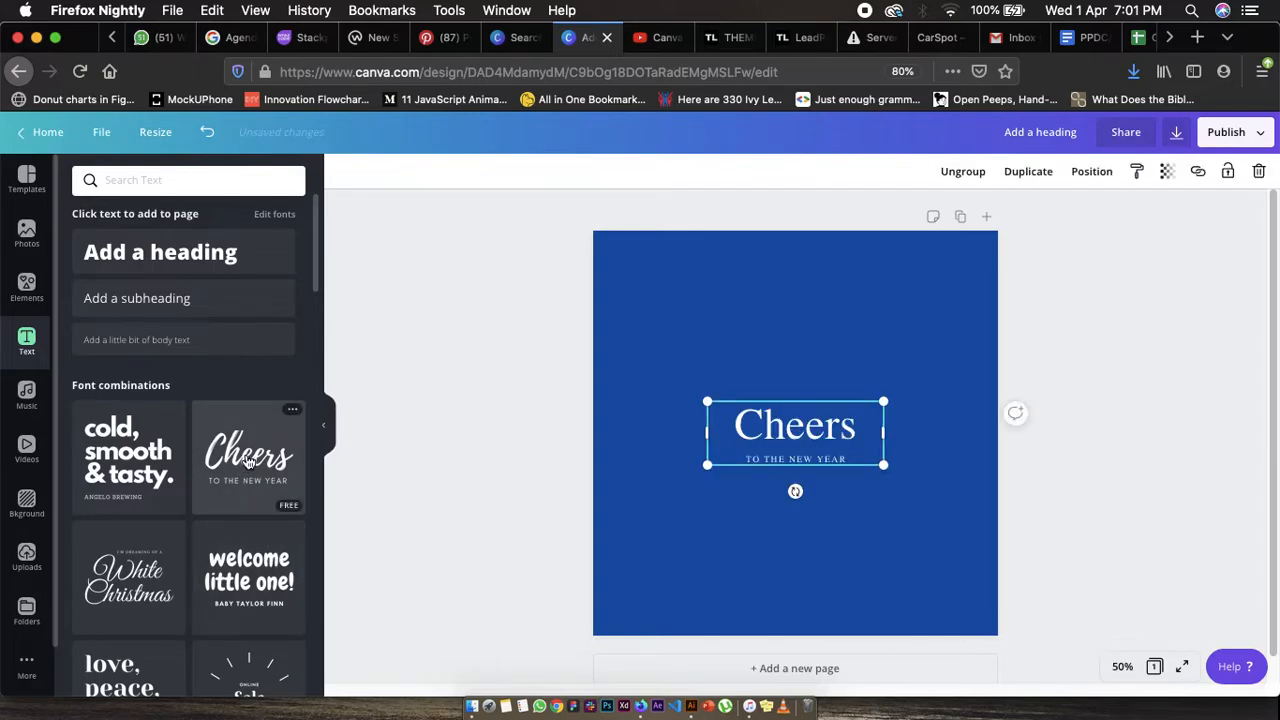
pyautogui.click(1259, 171)
pyautogui.click(800, 433)
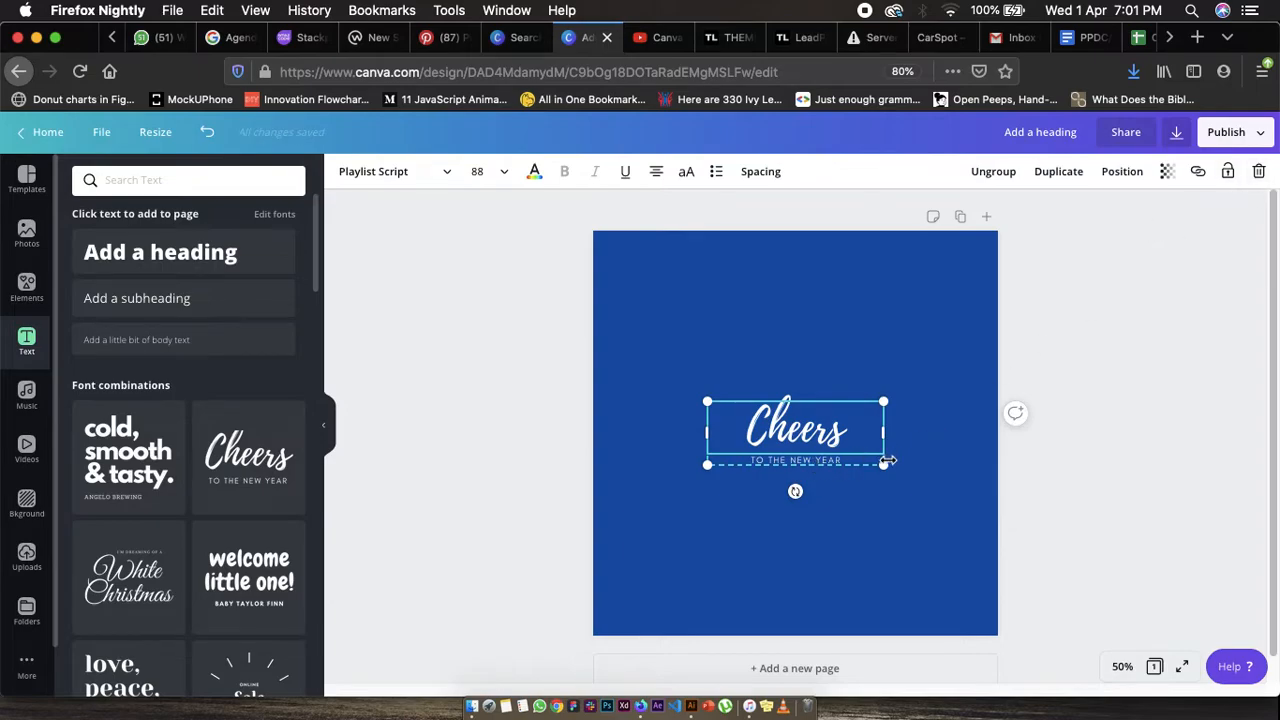
pyautogui.moveTo(884, 465); pyautogui.dragTo(940, 540)
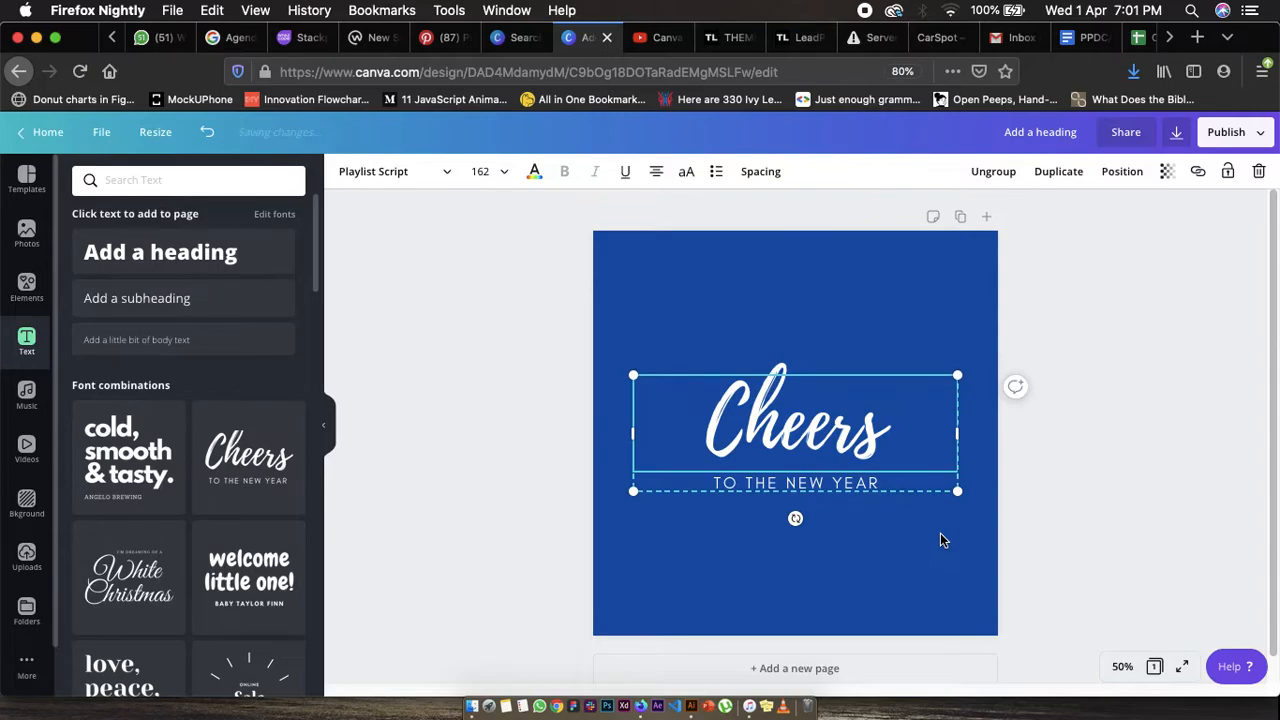
# - Select the "TO THE NEW YEAR" text, search the fonts for "open" and change its font to Open Sans
pyautogui.click(873, 488)
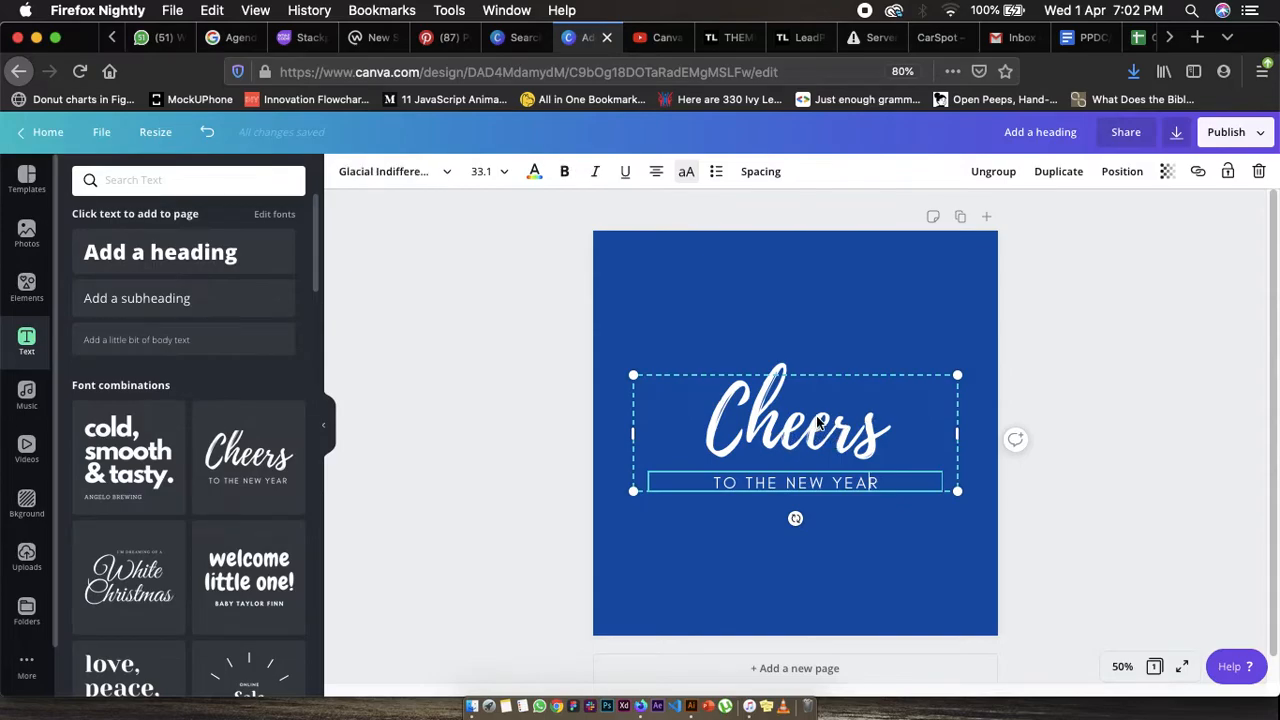
pyautogui.click(907, 485)
pyautogui.moveTo(884, 483); pyautogui.dragTo(703, 477)
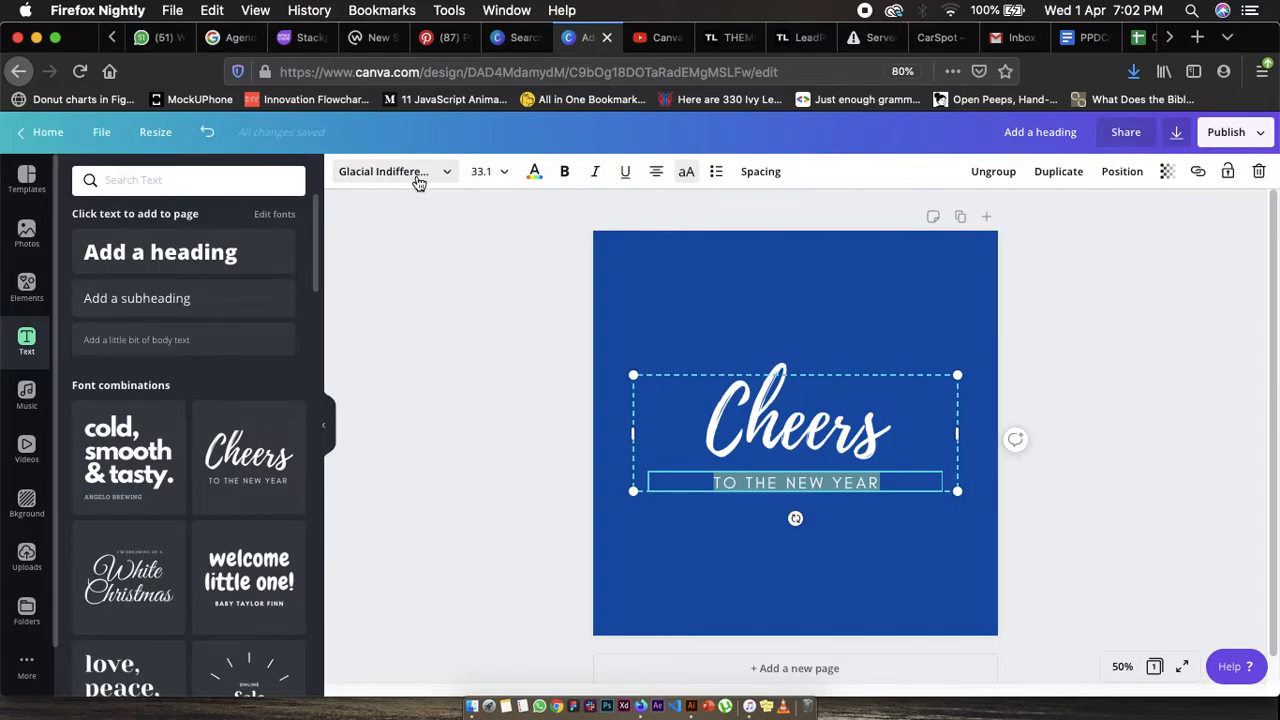
pyautogui.click(448, 176)
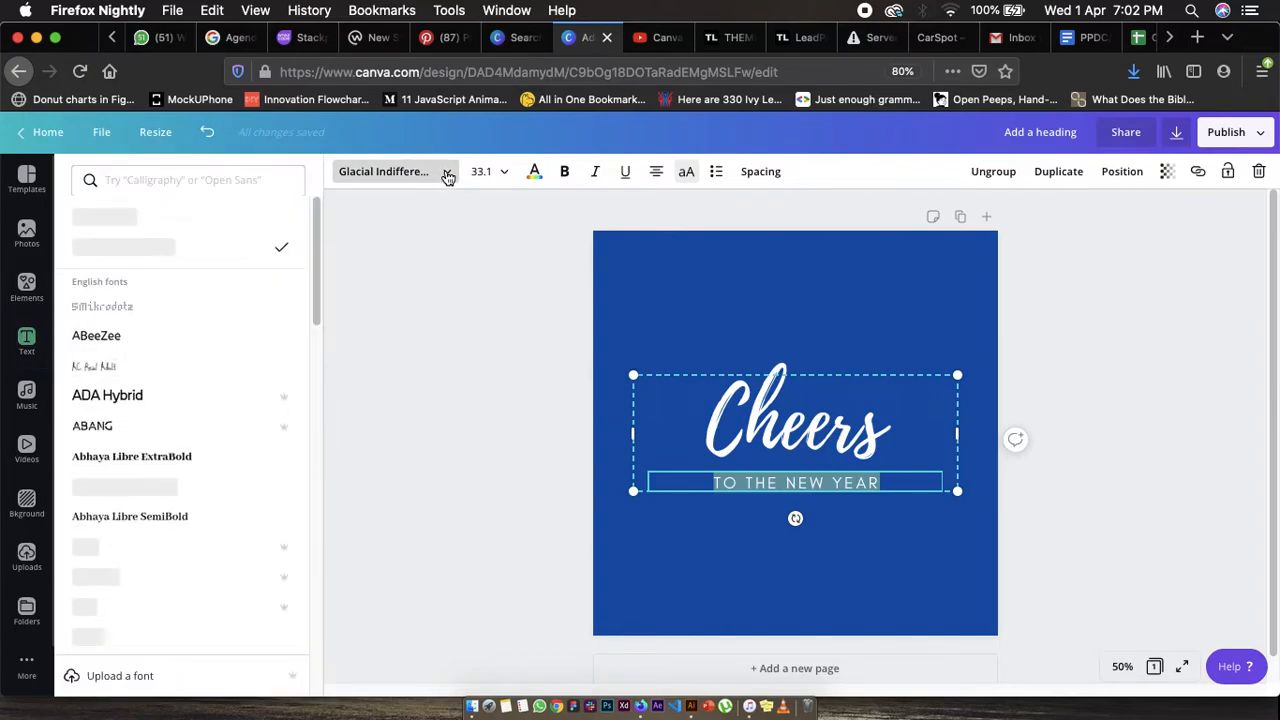
pyautogui.scroll(-8, 90, 461)
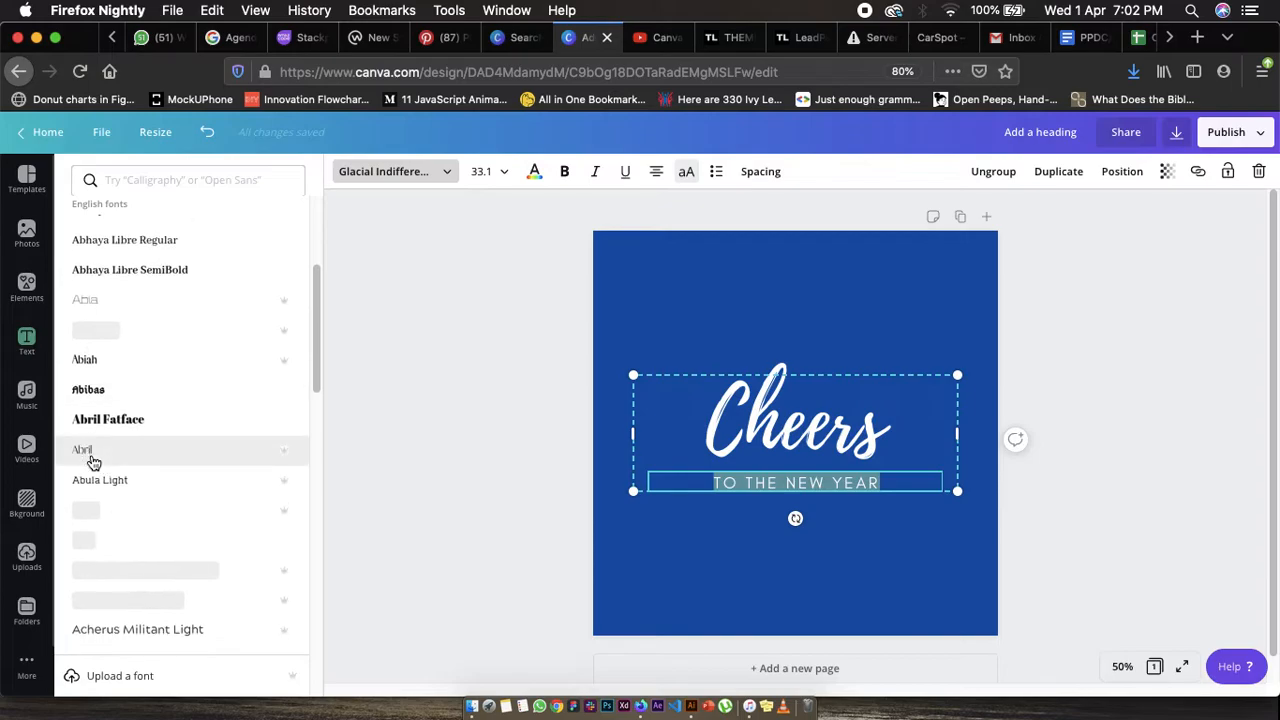
pyautogui.scroll(-5, 90, 461)
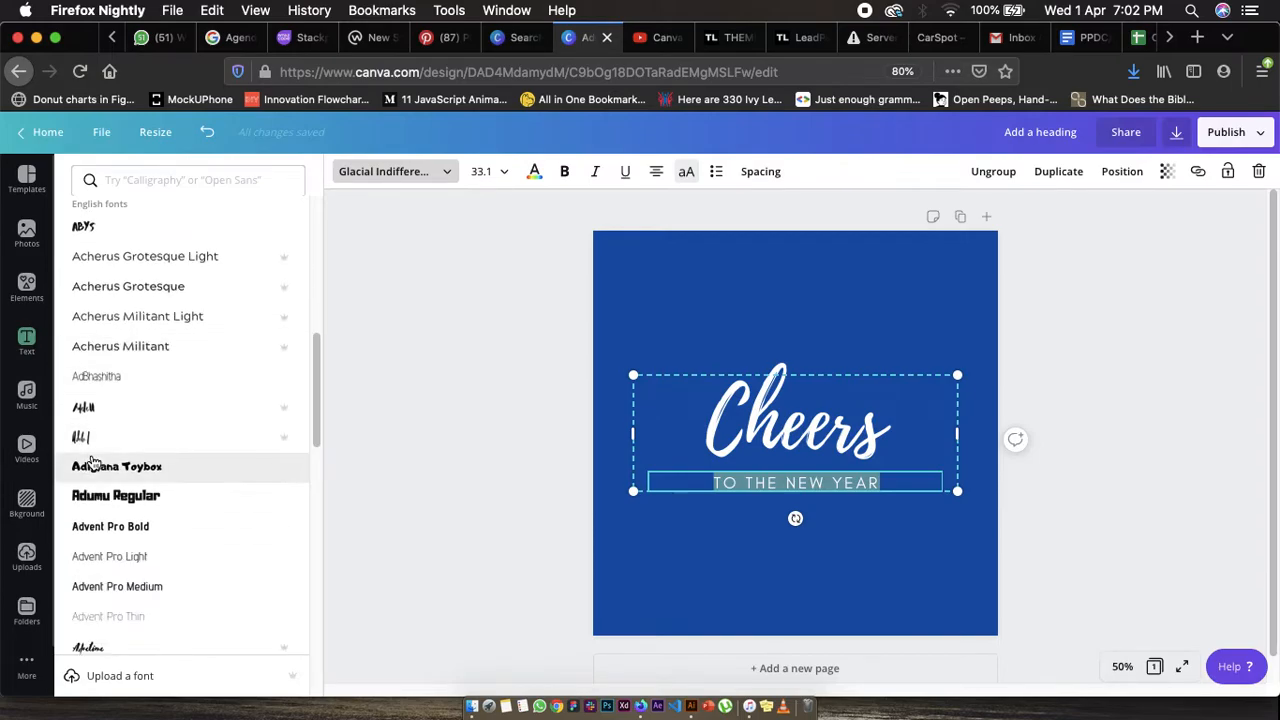
pyautogui.scroll(12, 92, 461)
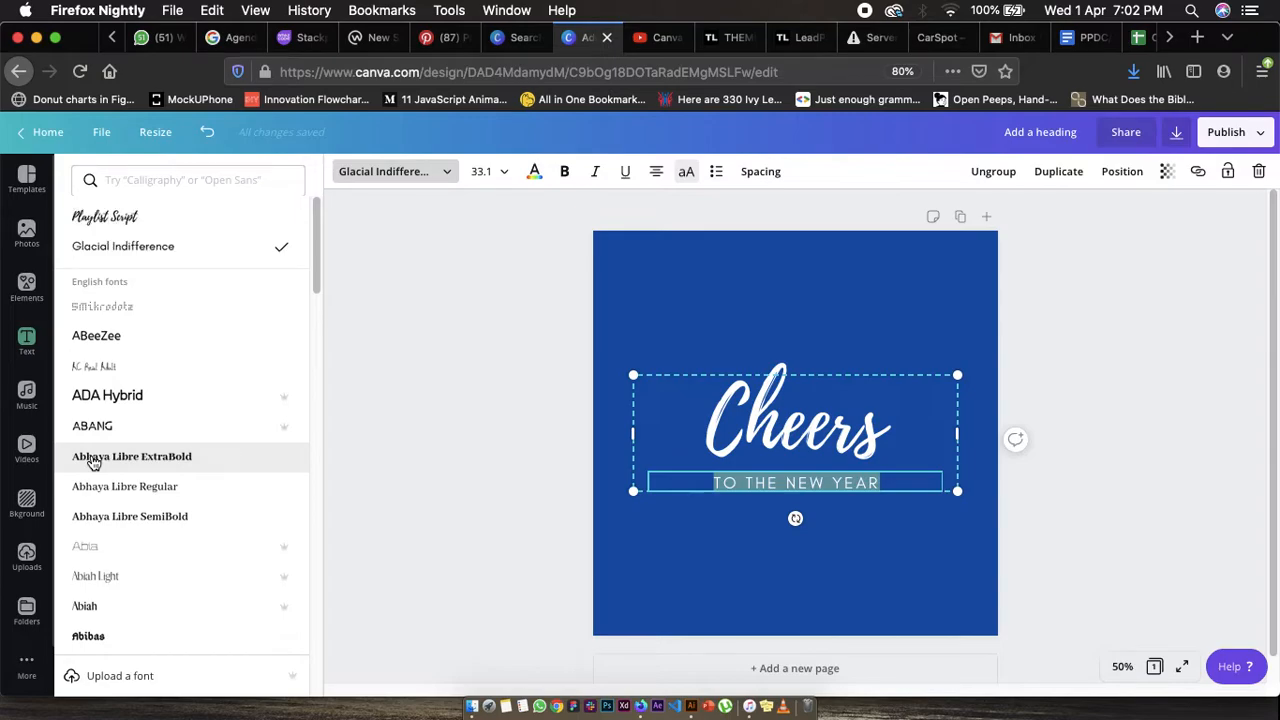
pyautogui.click(170, 180)
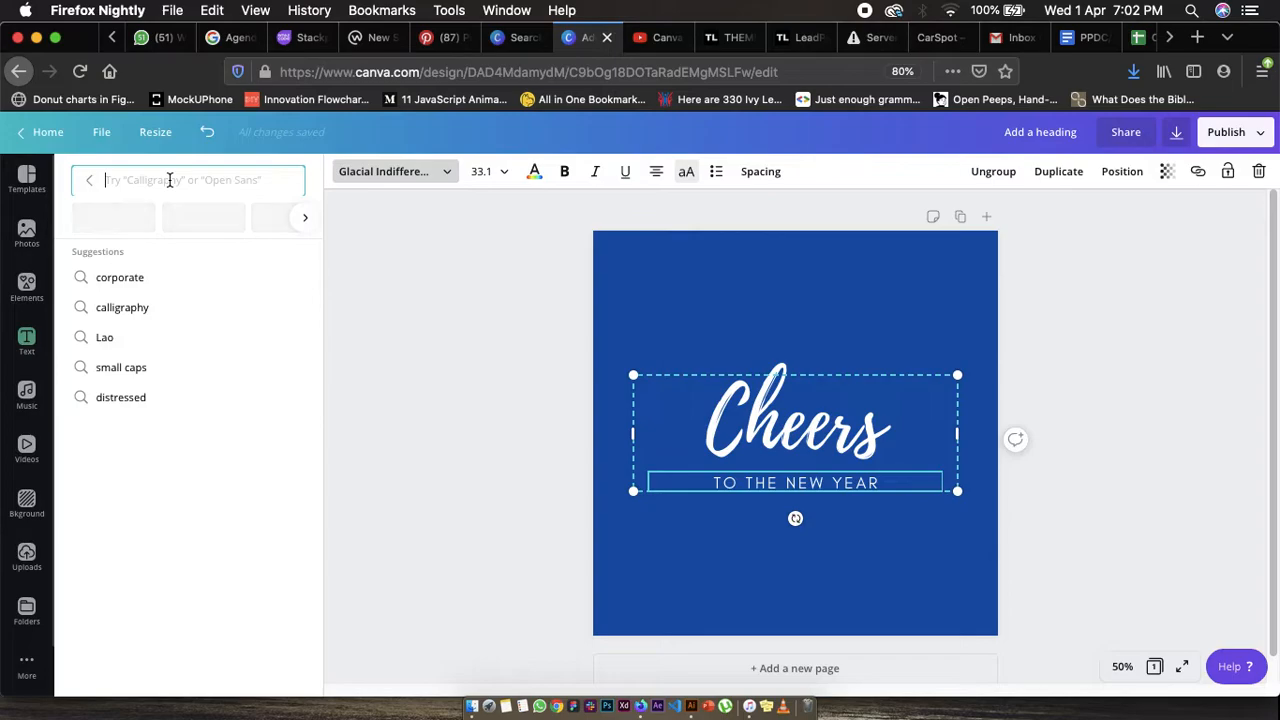
pyautogui.write('open')
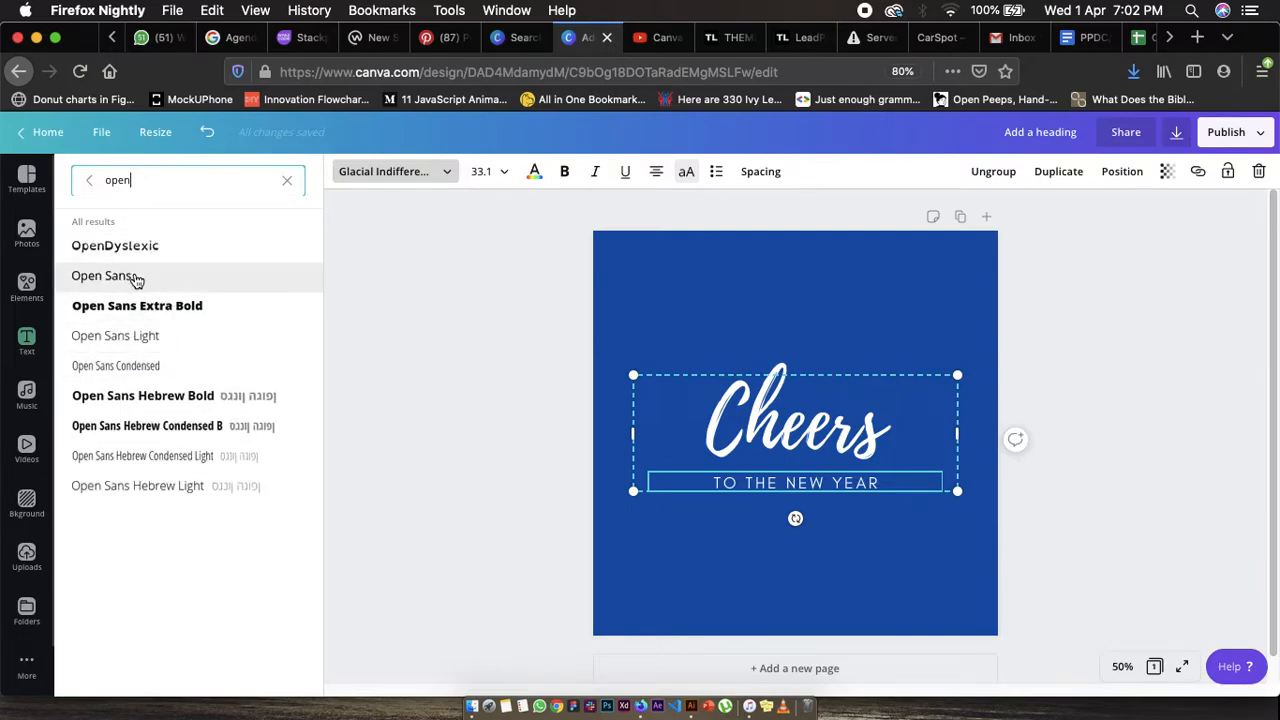
pyautogui.click(136, 281)
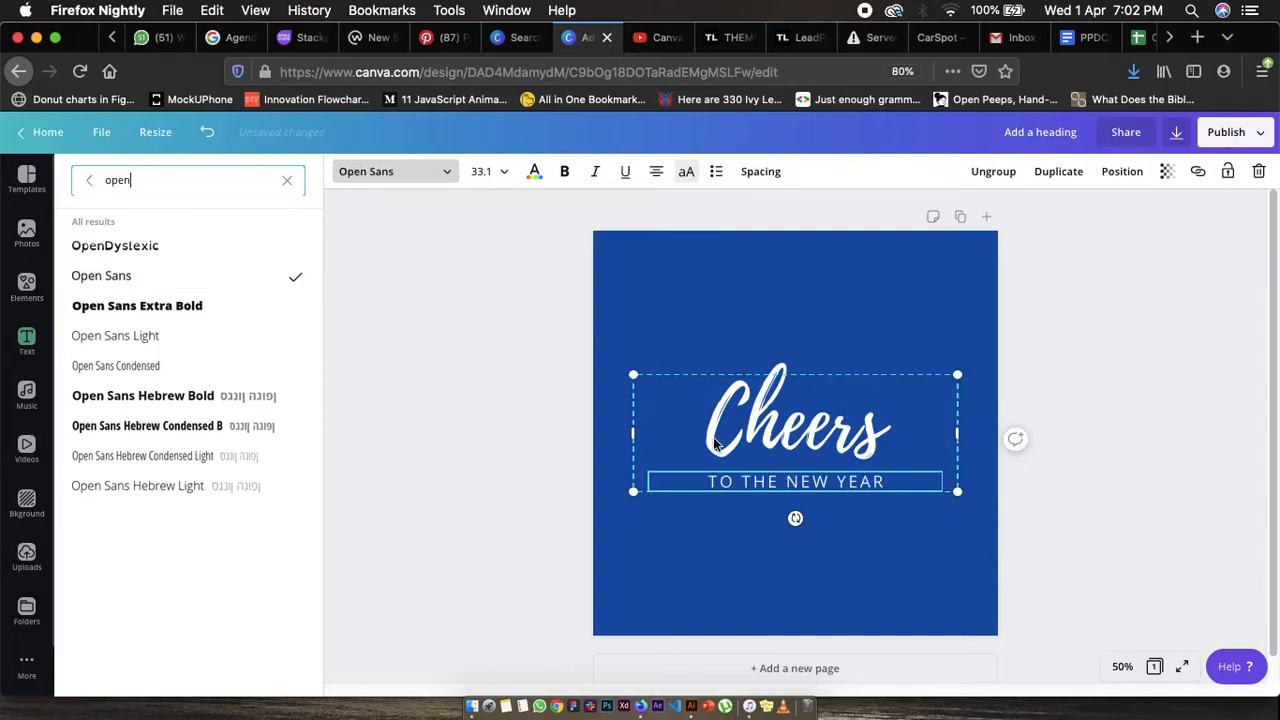
pyautogui.click(533, 472)
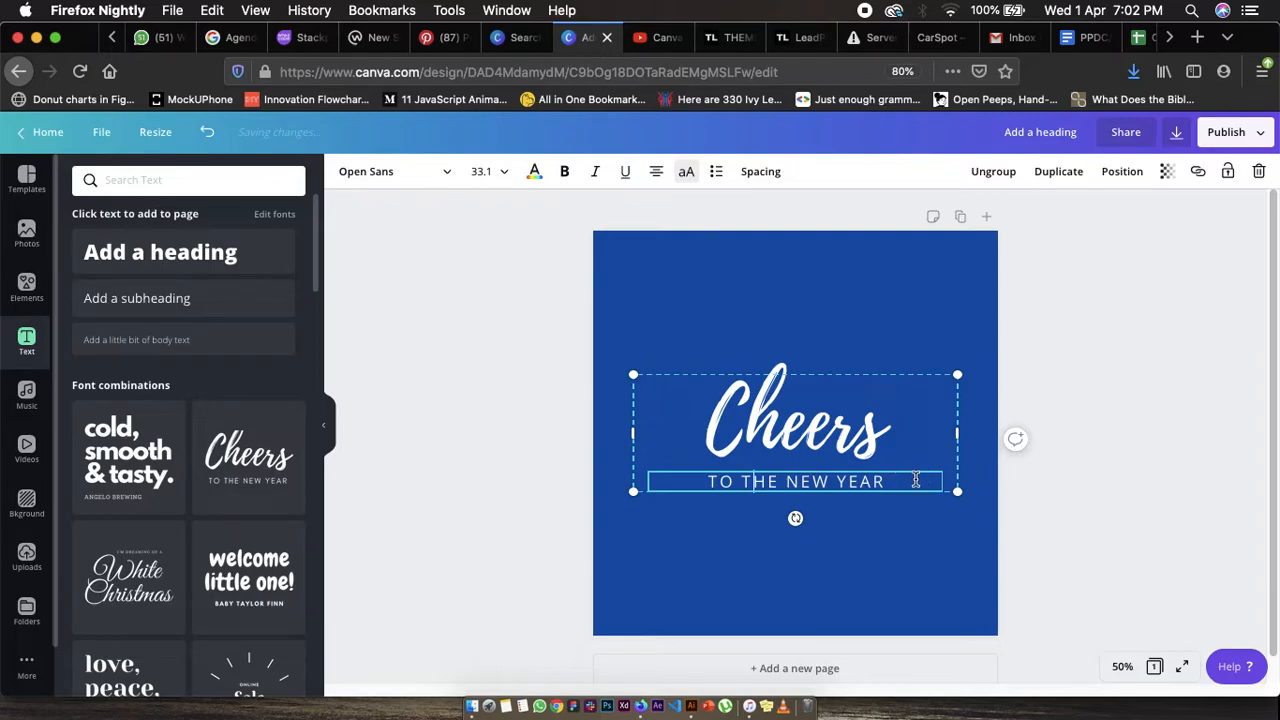
# - Set the font size of the whole "TO THE NEW YEAR" line to 48
pyautogui.keyDown('shift'); pyautogui.click(897, 482); pyautogui.keyUp('shift')
pyautogui.keyDown('shift'); pyautogui.click(701, 481); pyautogui.keyUp('shift')
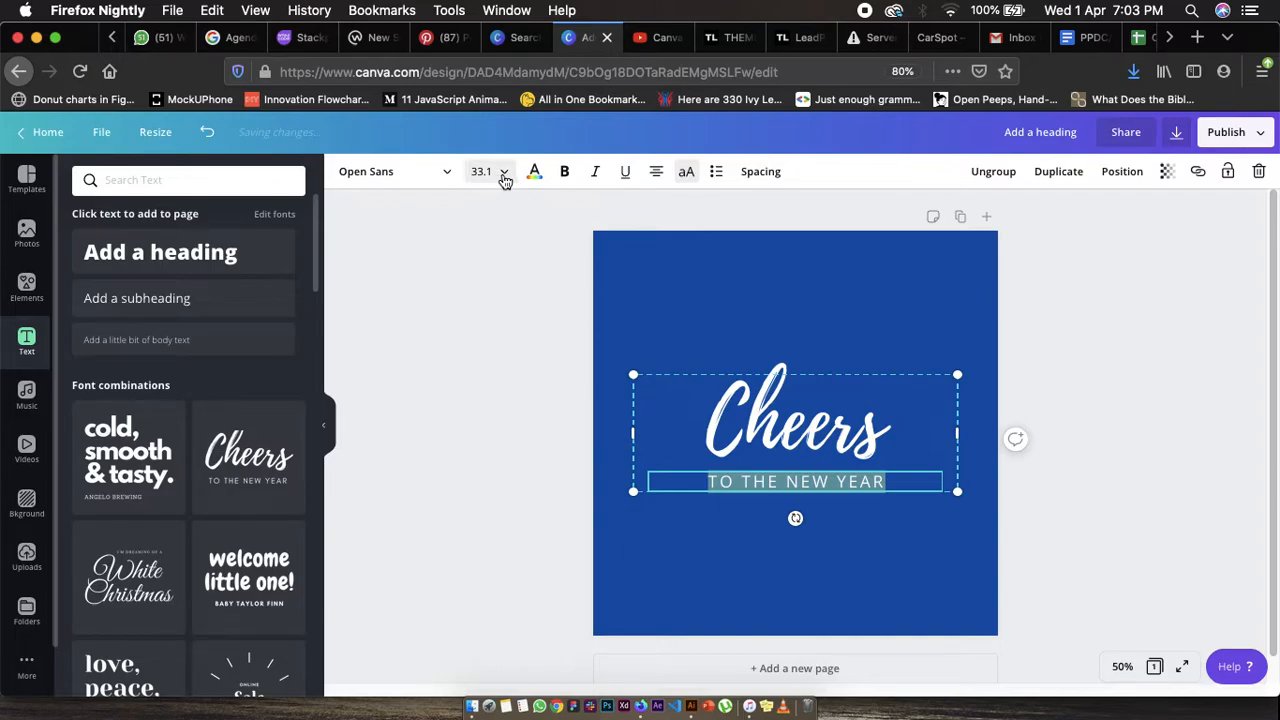
pyautogui.click(505, 175)
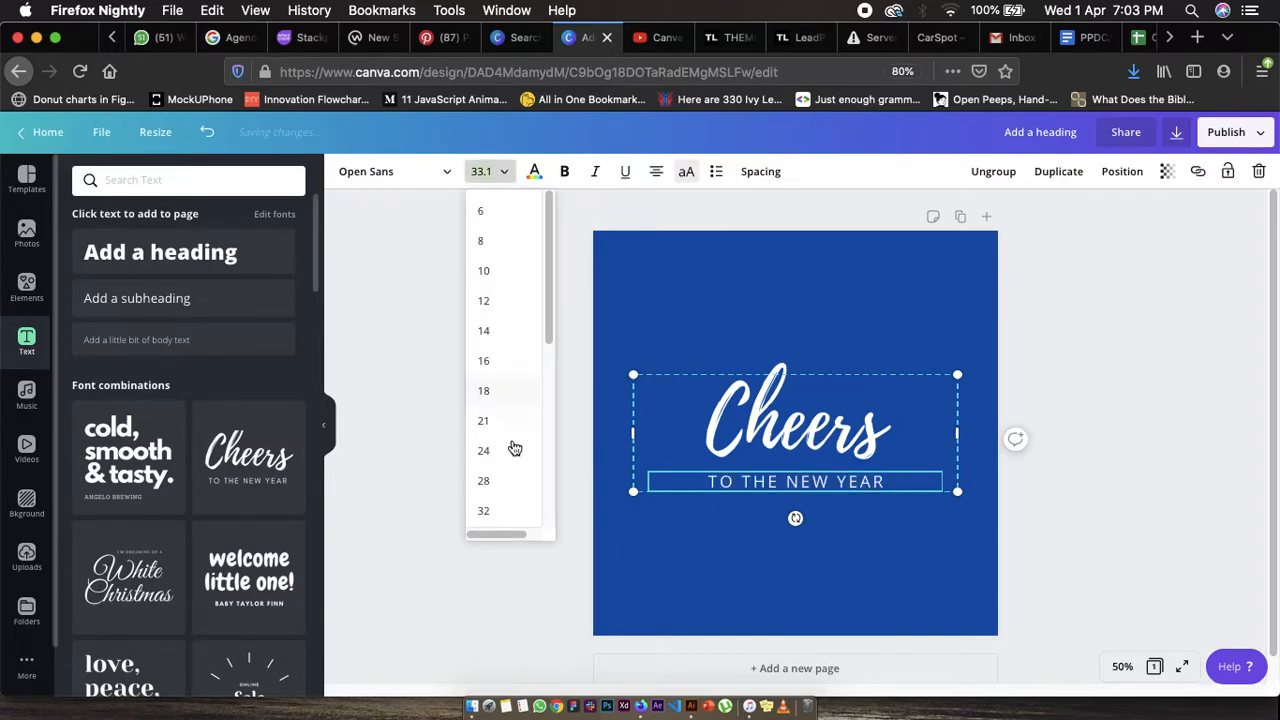
pyautogui.scroll(-3, 503, 514)
pyautogui.scroll(-3, 502, 514)
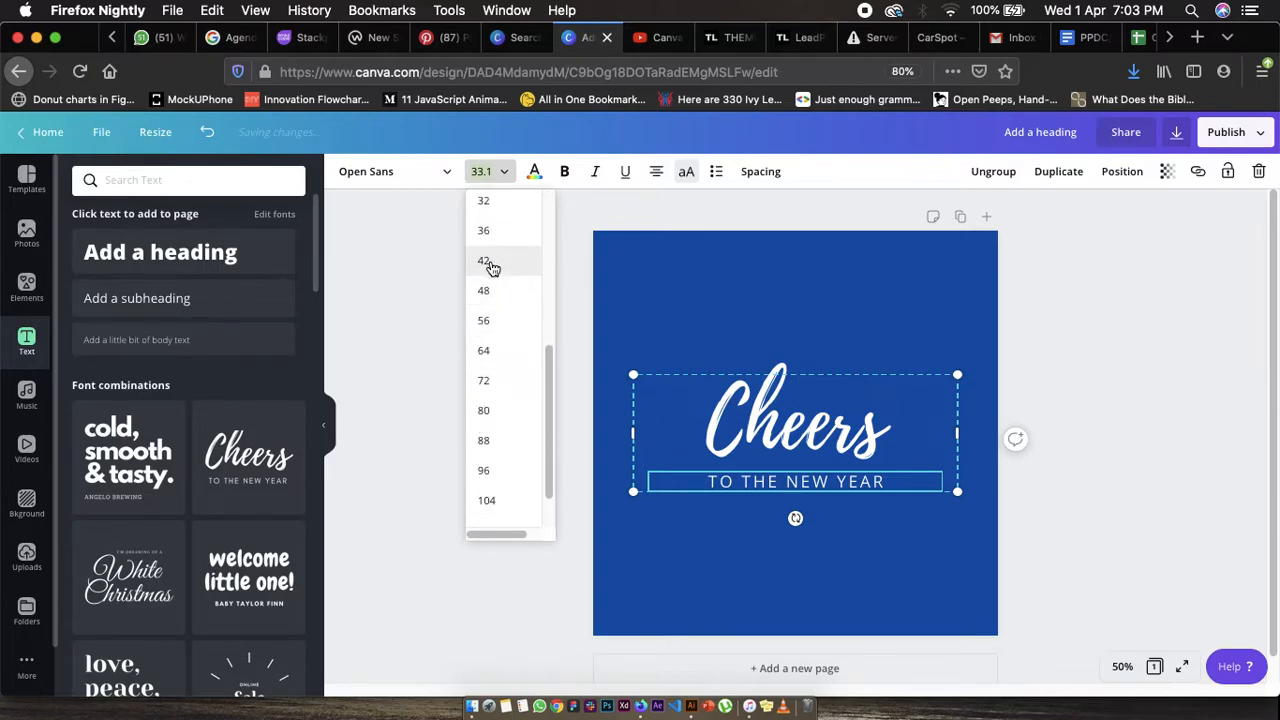
pyautogui.click(486, 293)
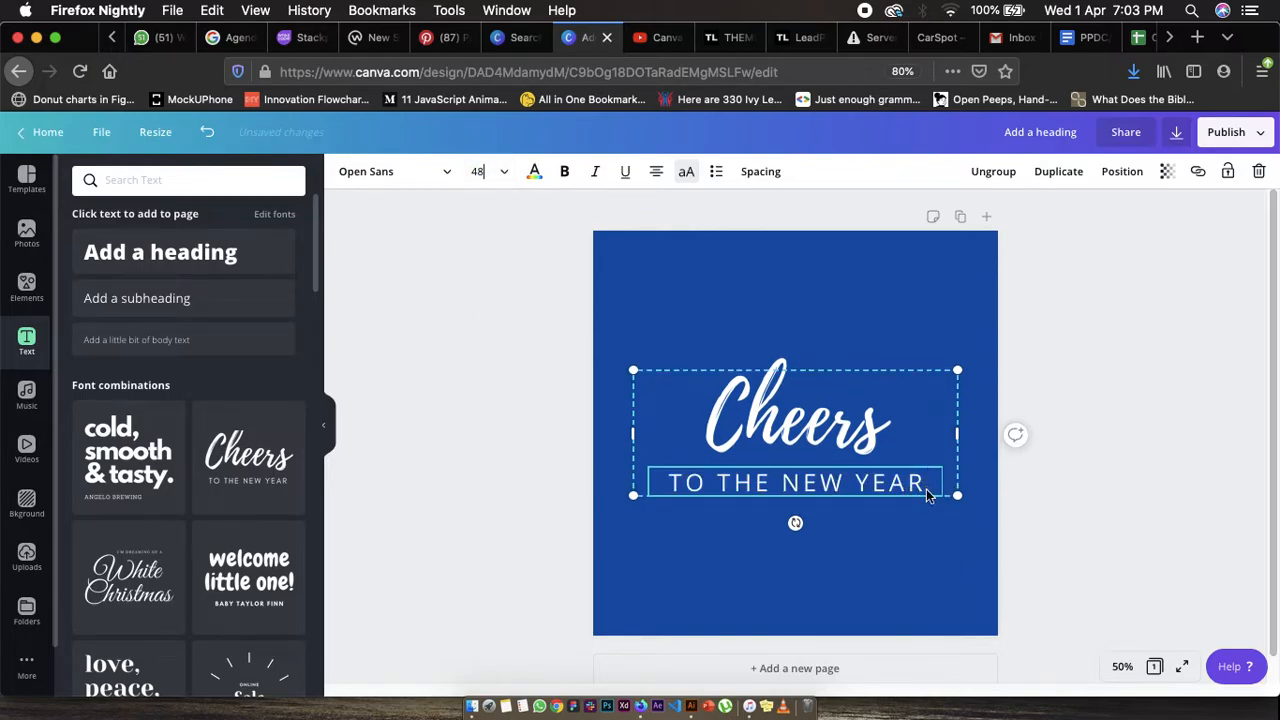
# - Recolour the "TO THE NEW YEAR" text, trying dark blue first and settling on the light red default colour
pyautogui.moveTo(928, 485); pyautogui.dragTo(603, 447)
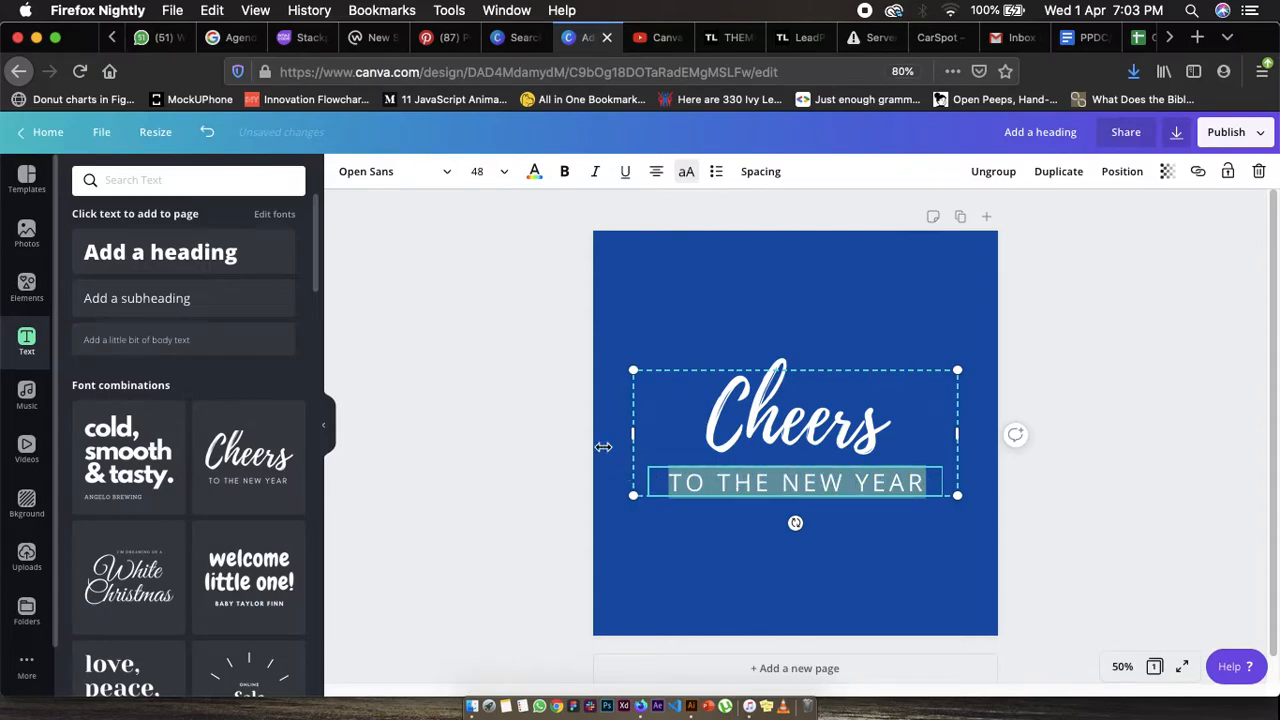
pyautogui.click(535, 175)
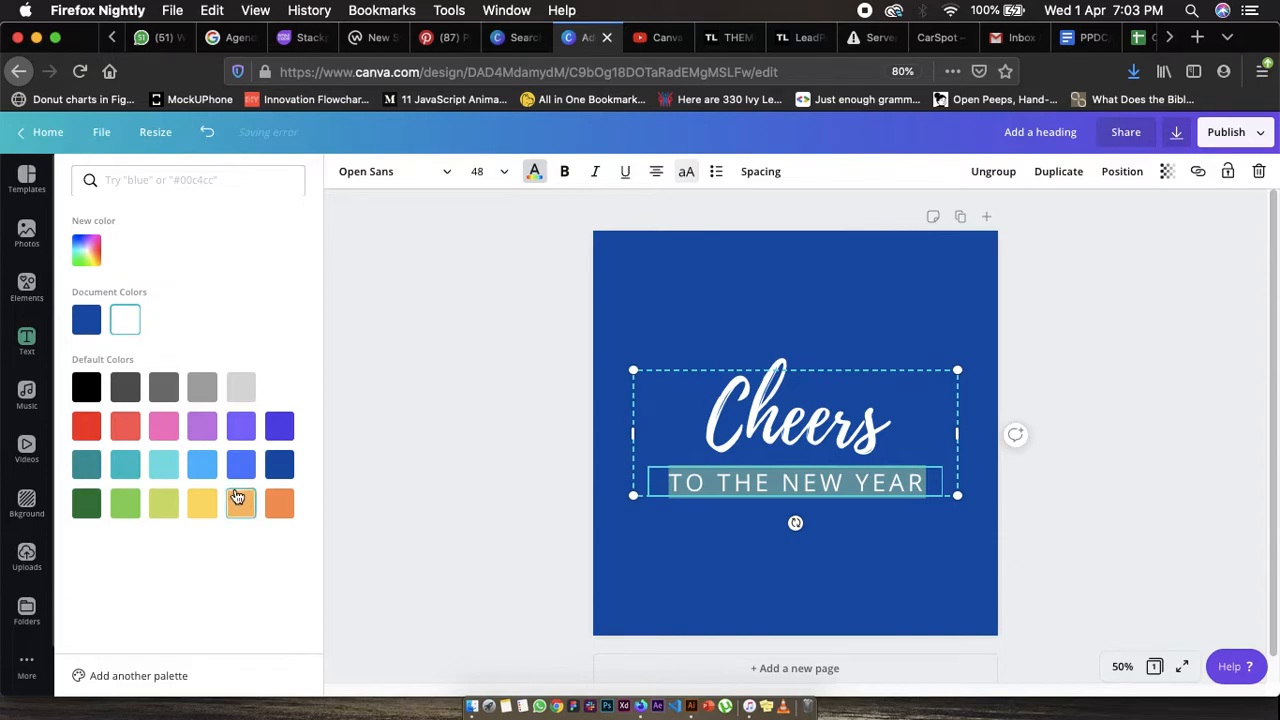
pyautogui.click(280, 470)
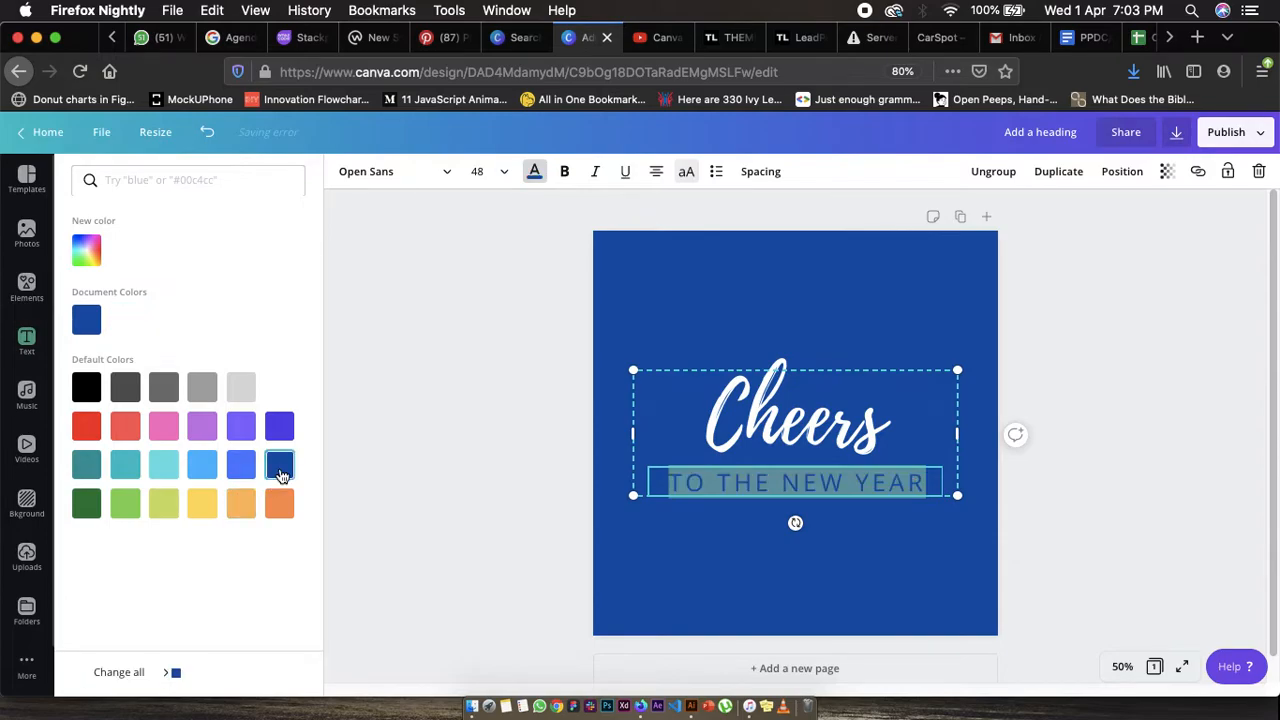
pyautogui.click(123, 433)
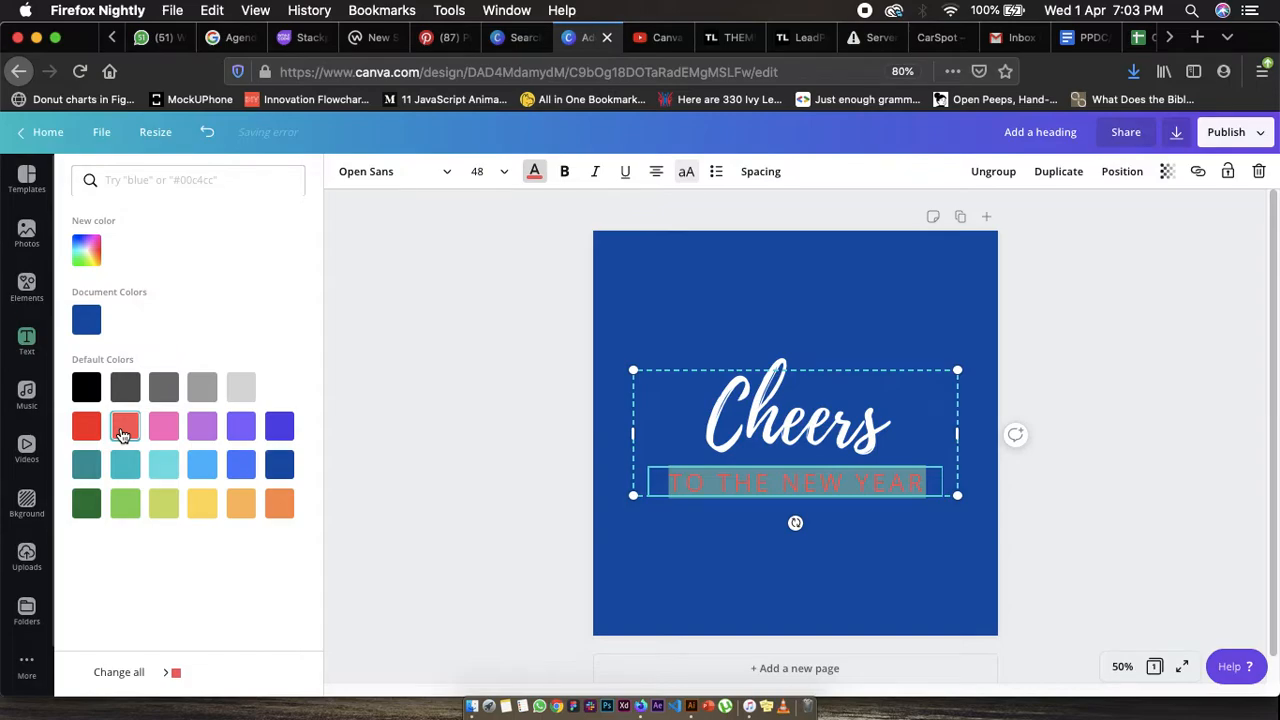
pyautogui.click(791, 560)
pyautogui.click(791, 560)
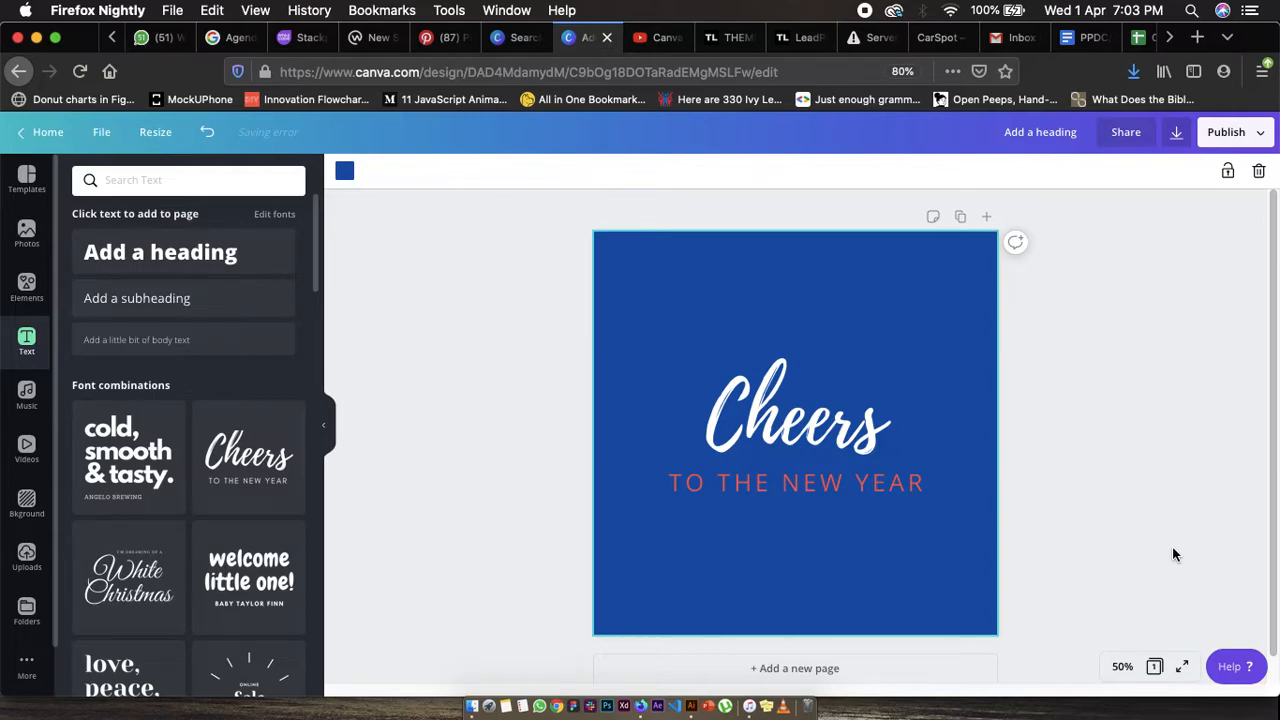
# - Make the "TO THE NEW YEAR" line bold, italic and underlined, and deselect it
pyautogui.click(930, 488)
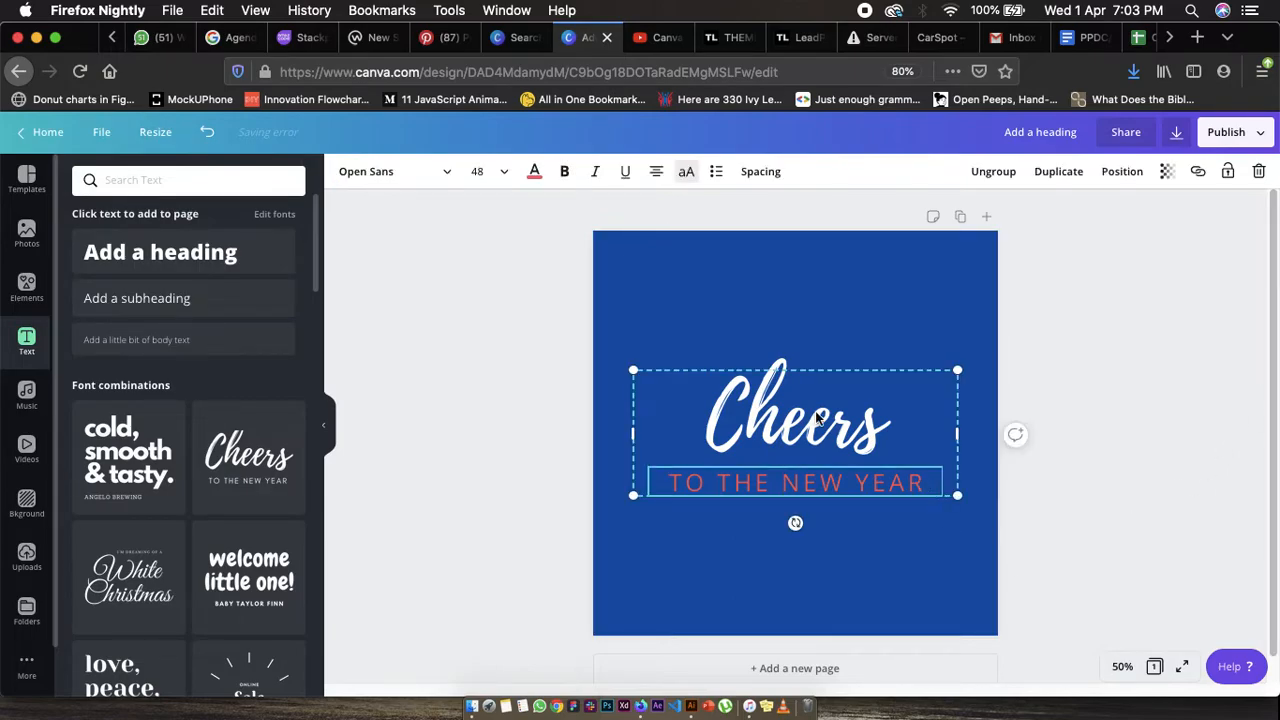
pyautogui.click(565, 174)
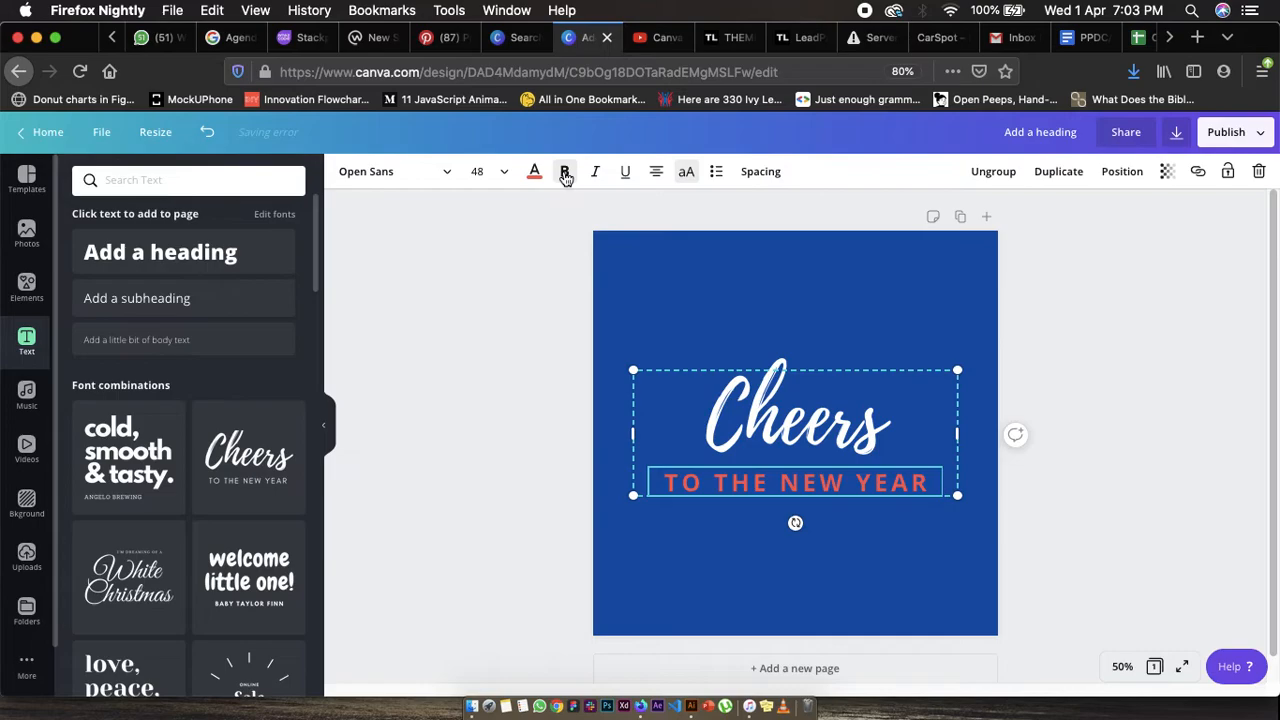
pyautogui.click(597, 175)
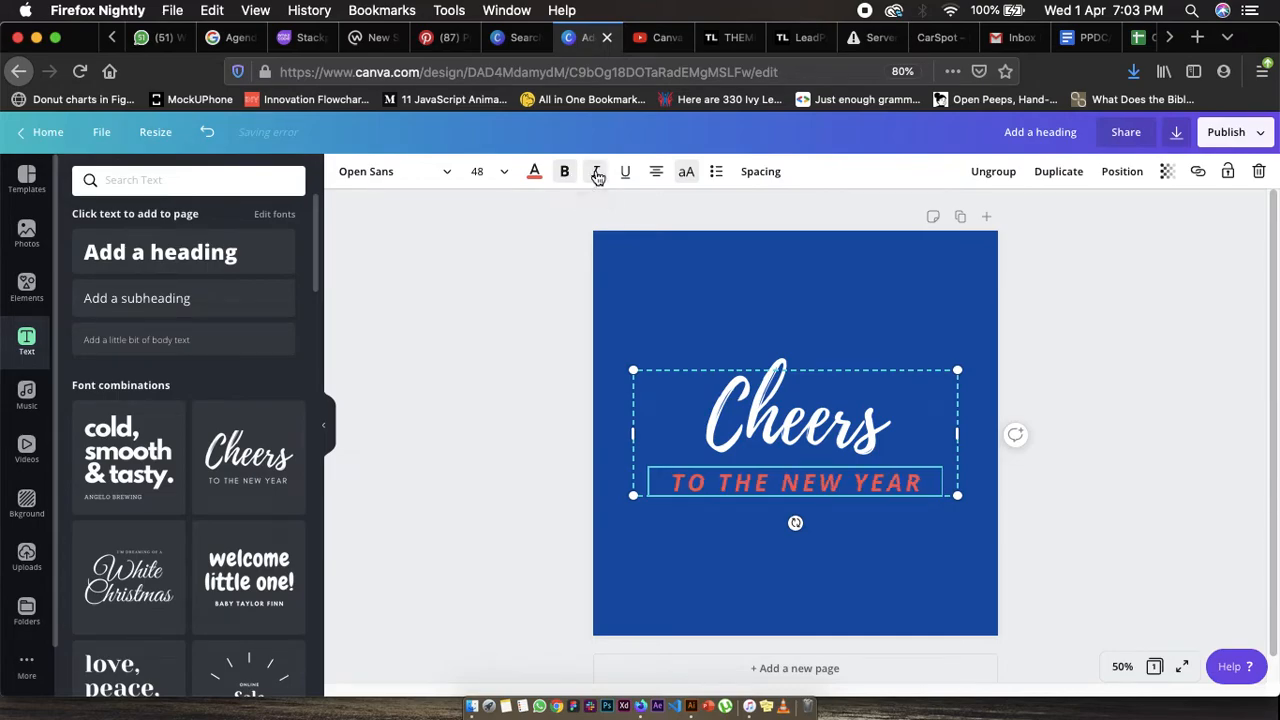
pyautogui.click(625, 174)
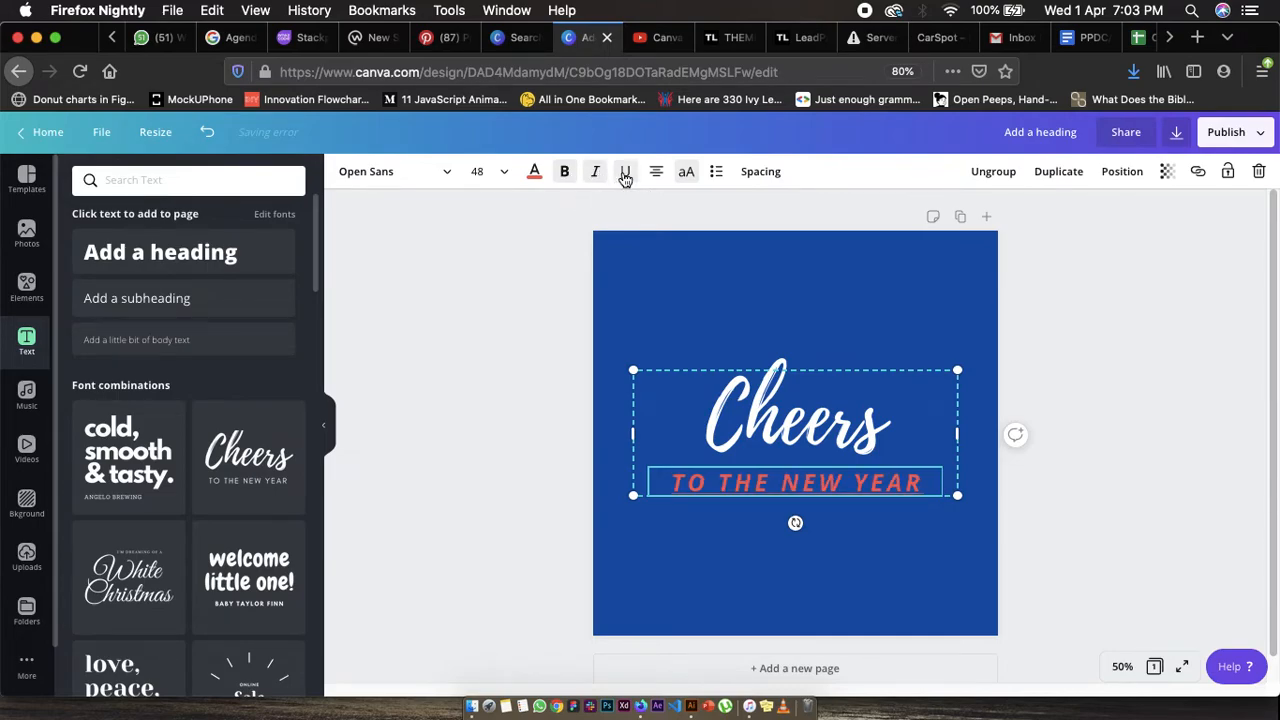
pyautogui.click(757, 577)
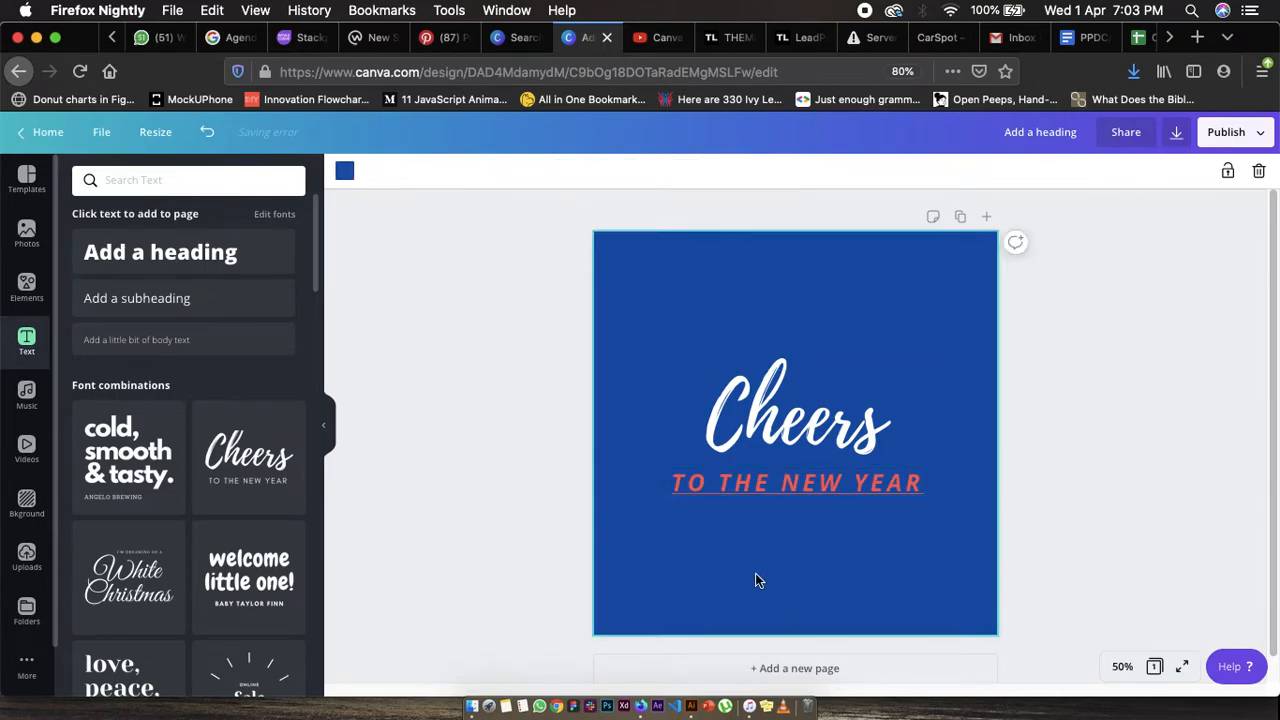
# - Remove the underline and italics from the "TO THE NEW YEAR" line and delete the whole "Cheers" text group
pyautogui.click(757, 482)
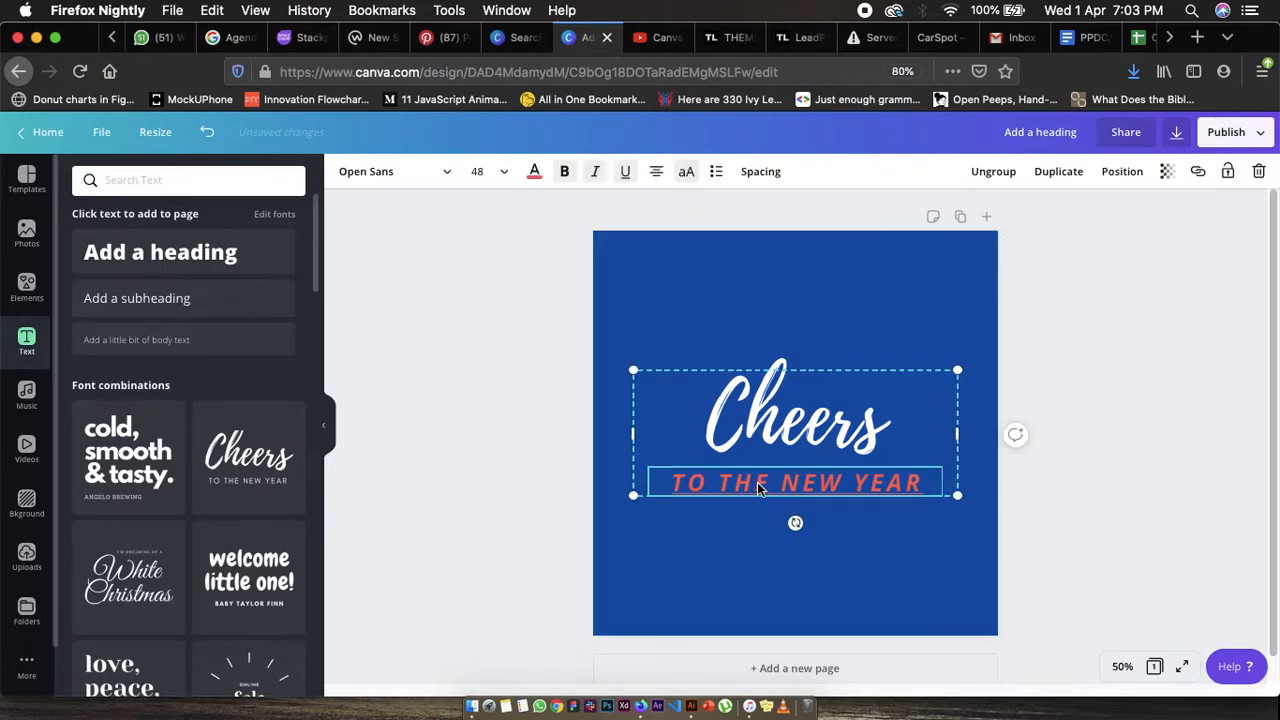
pyautogui.click(622, 174)
pyautogui.click(596, 176)
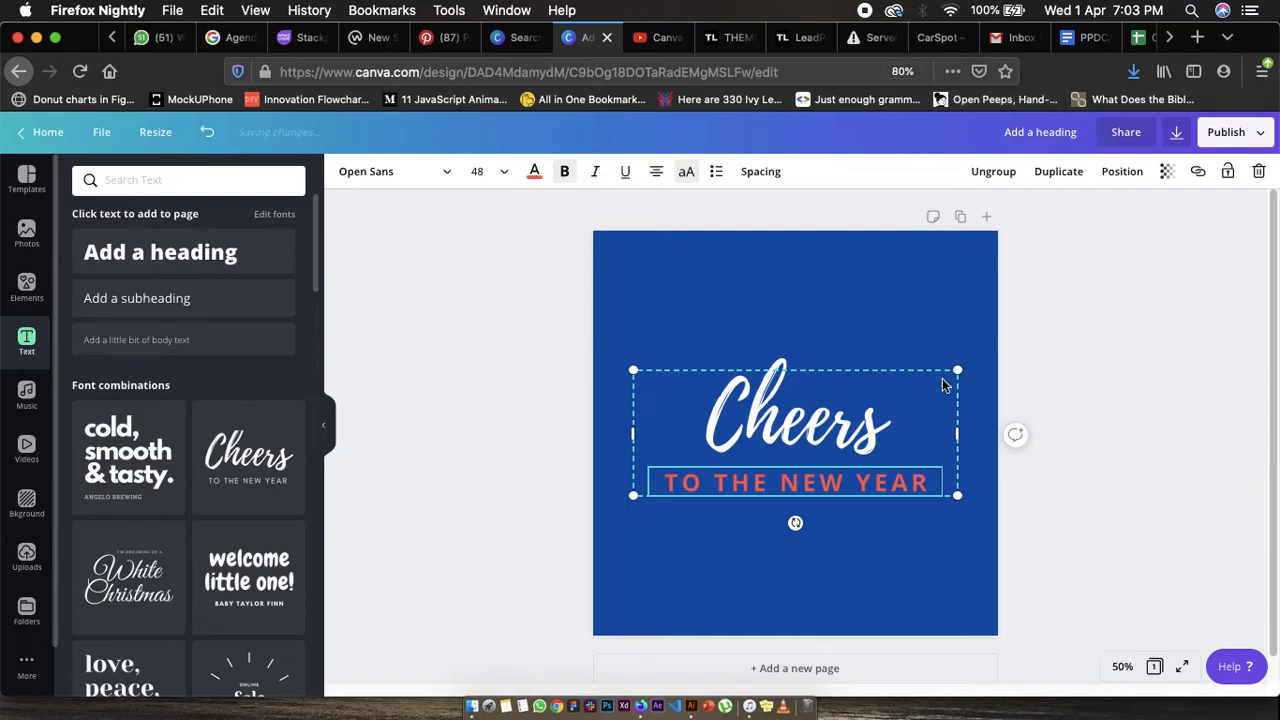
pyautogui.click(1259, 171)
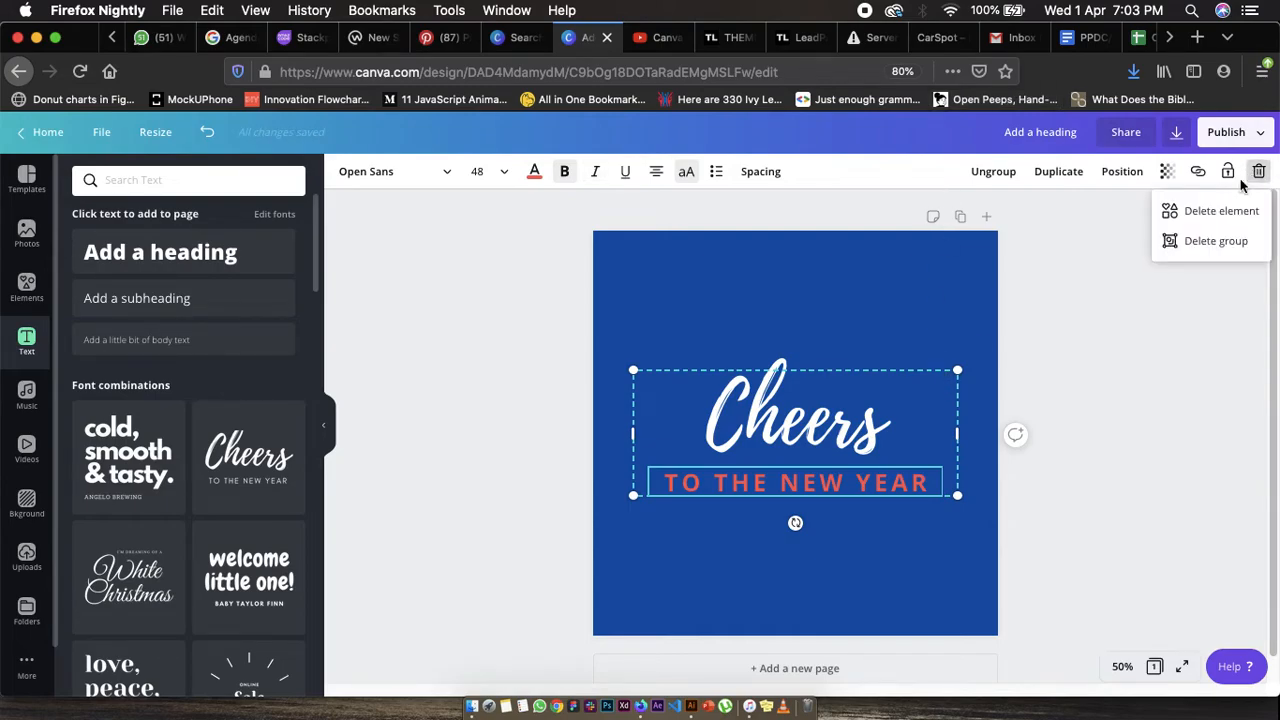
pyautogui.click(1210, 241)
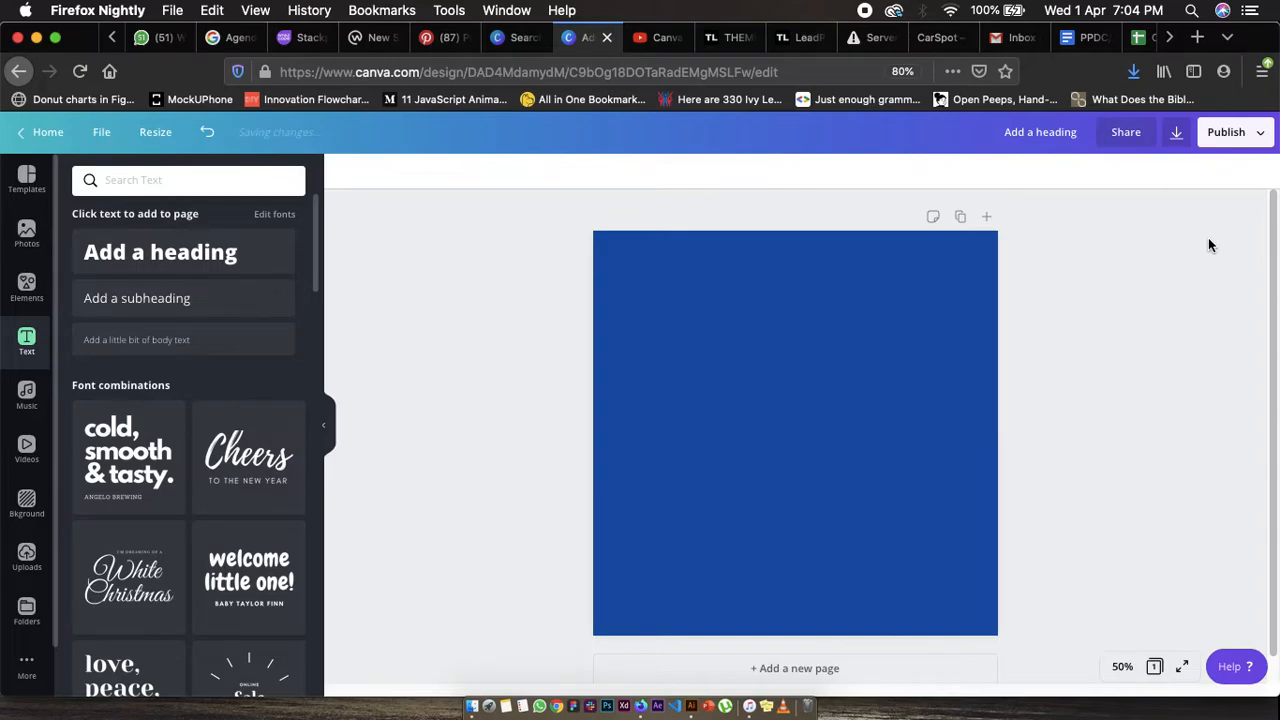
# - Add a subheading to the page and replace its text with the three lines "Rice", "Beans" and "Yam"
pyautogui.click(128, 302)
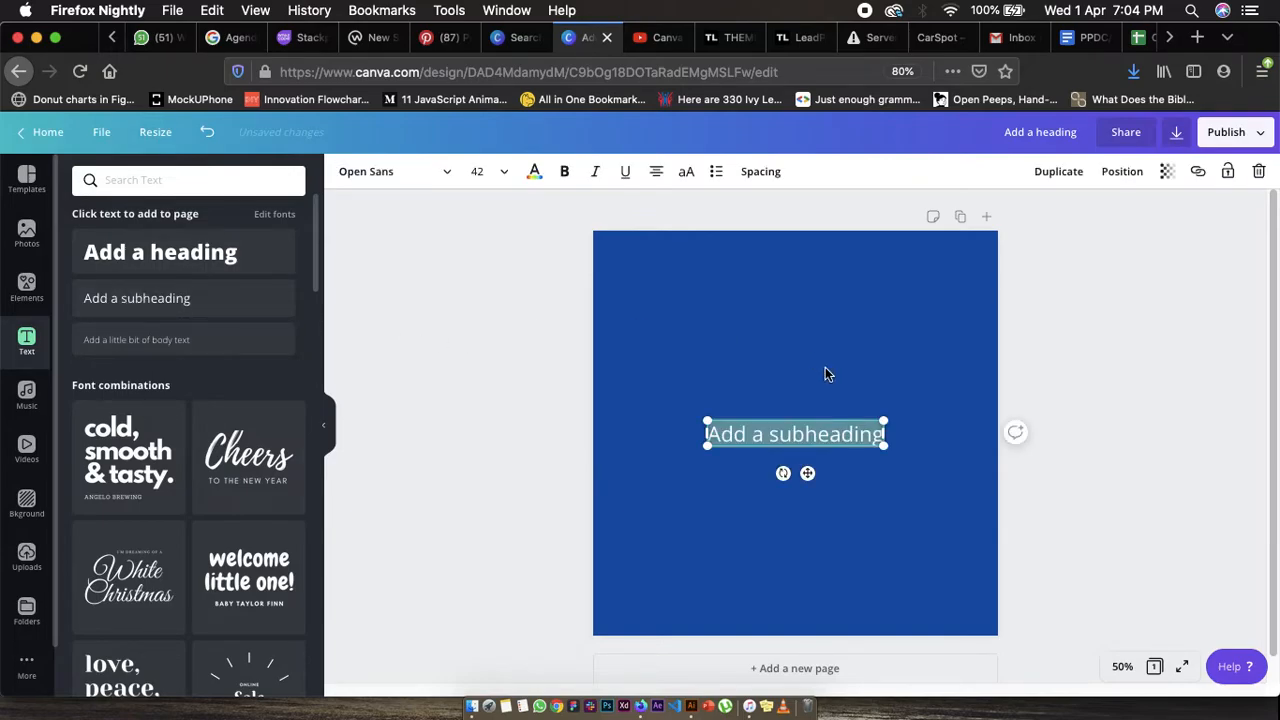
pyautogui.write('Rice')
pyautogui.press('Return')
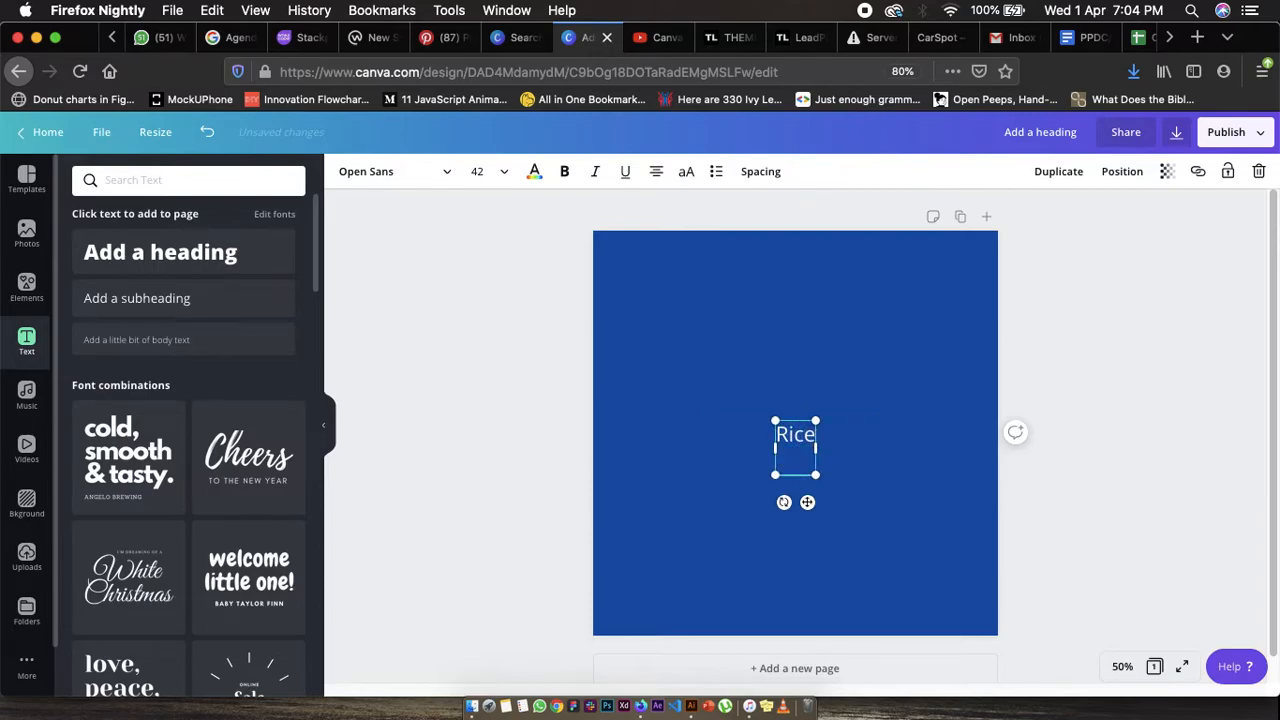
pyautogui.write('Beans ')
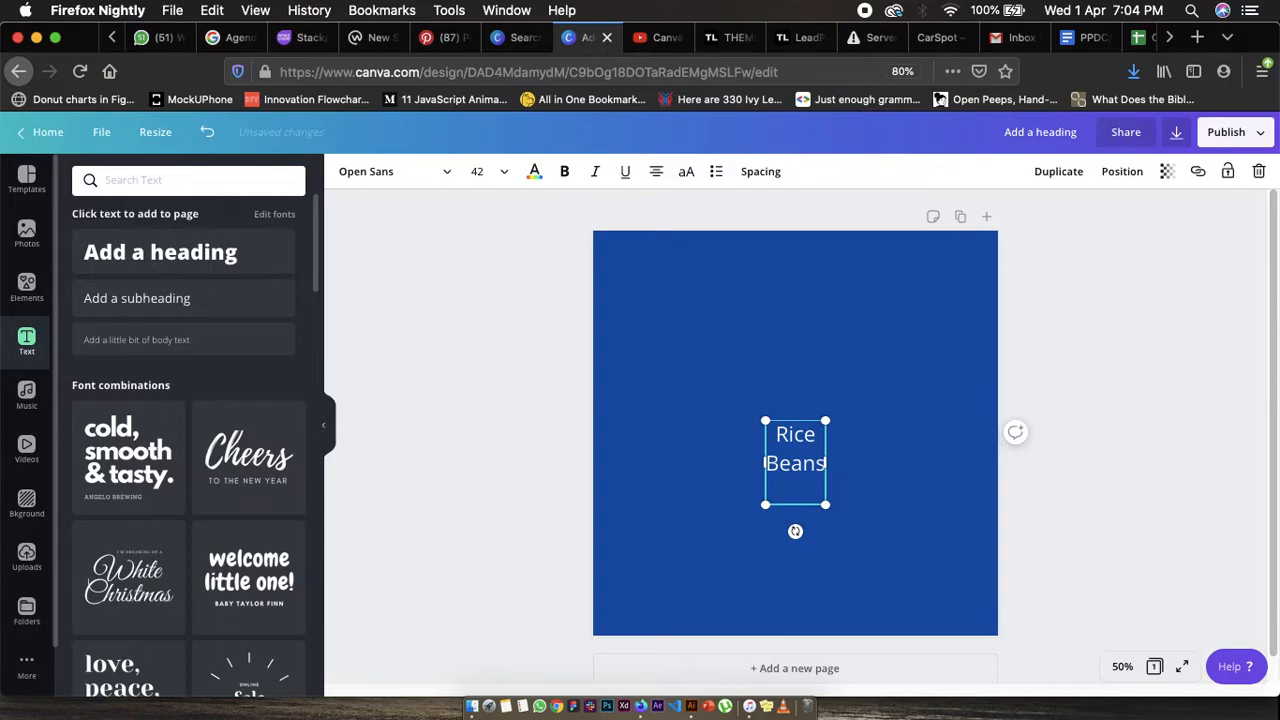
pyautogui.write('Yam')
# - Apply bullet points to the "Yam" line and the "Beans" line, and place the cursor in the "Rice" line
pyautogui.click(716, 173)
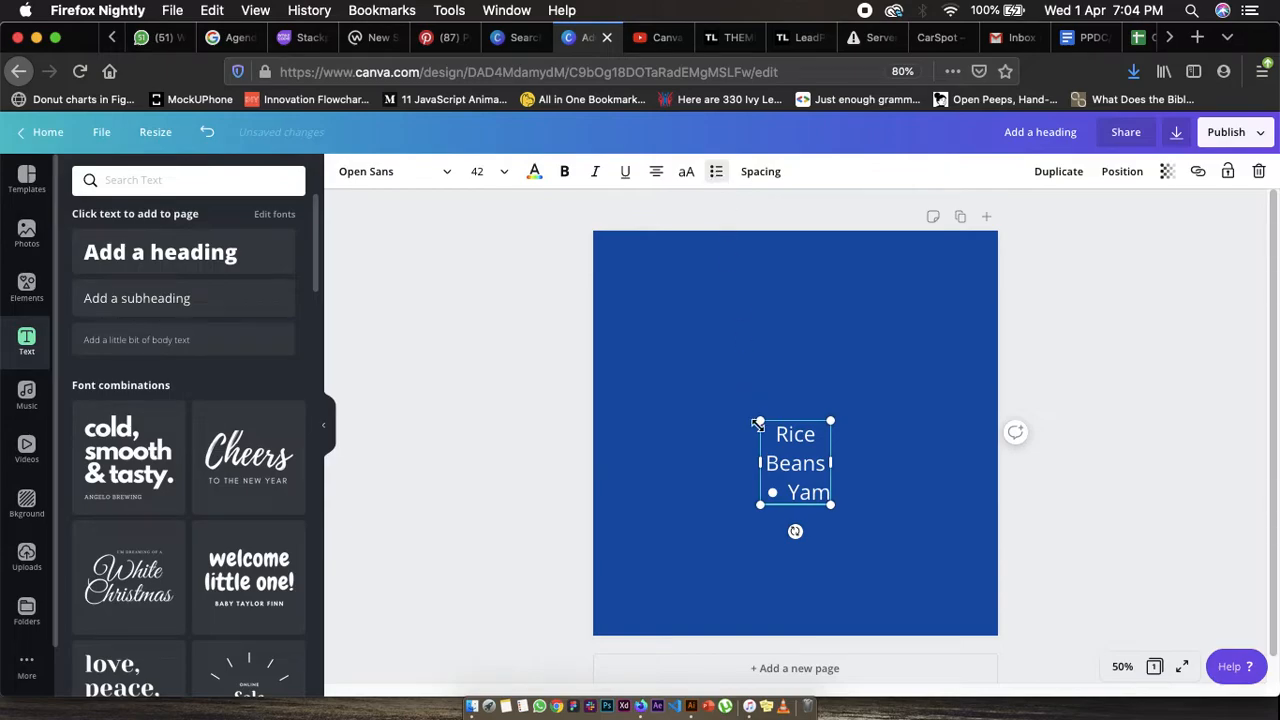
pyautogui.click(768, 462)
pyautogui.click(717, 173)
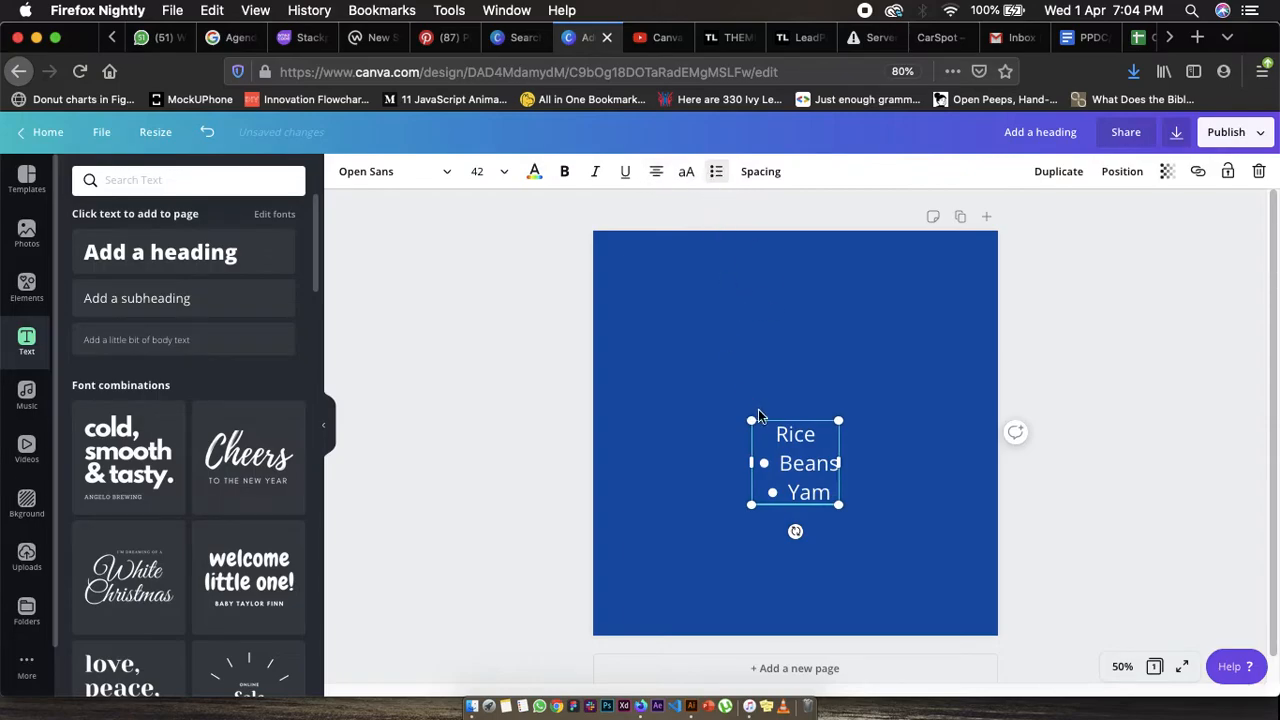
pyautogui.click(774, 437)
# - Undo the bullet points and the typed "Yam" and "Beans" text
pyautogui.press('super+z')
pyautogui.press('super+z')
pyautogui.press('super+z')
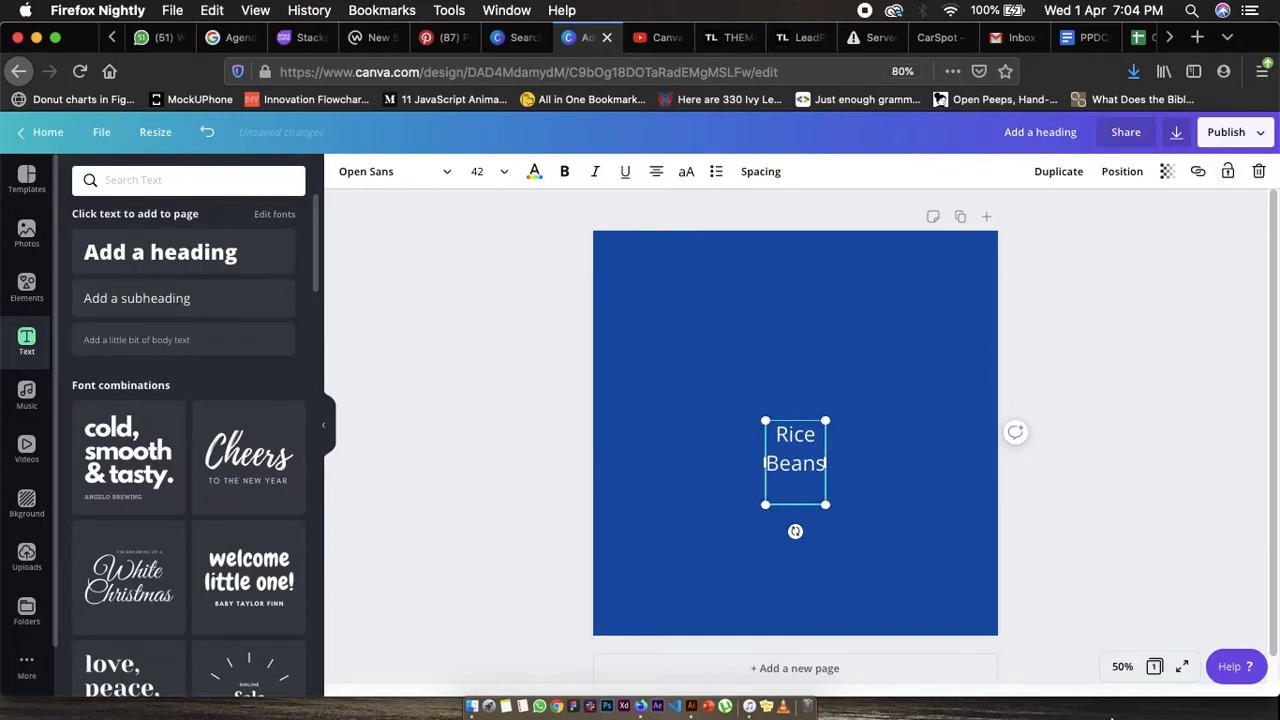
pyautogui.press('super+z')
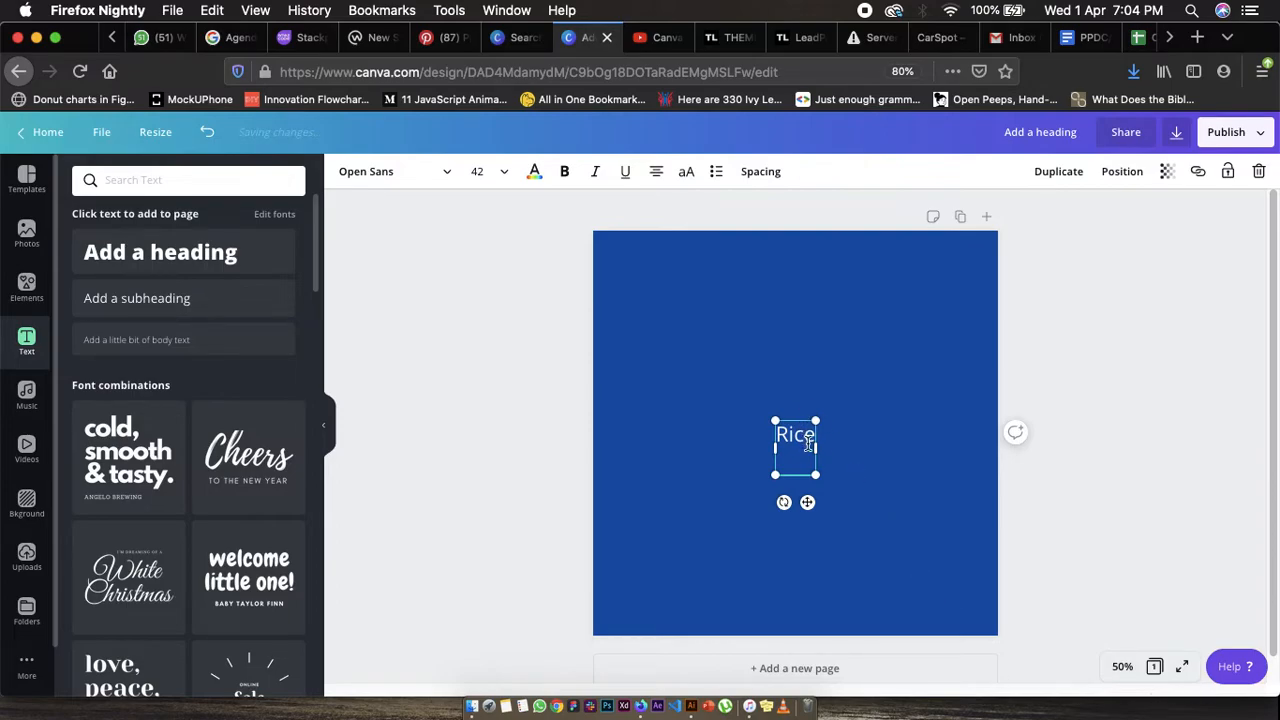
# - Add the lines "Yam" and "Beans" below "Rice" in the text box
pyautogui.doubleClick(808, 444)
pyautogui.press('Right')
pyautogui.press('Return')
pyautogui.write('Yam')
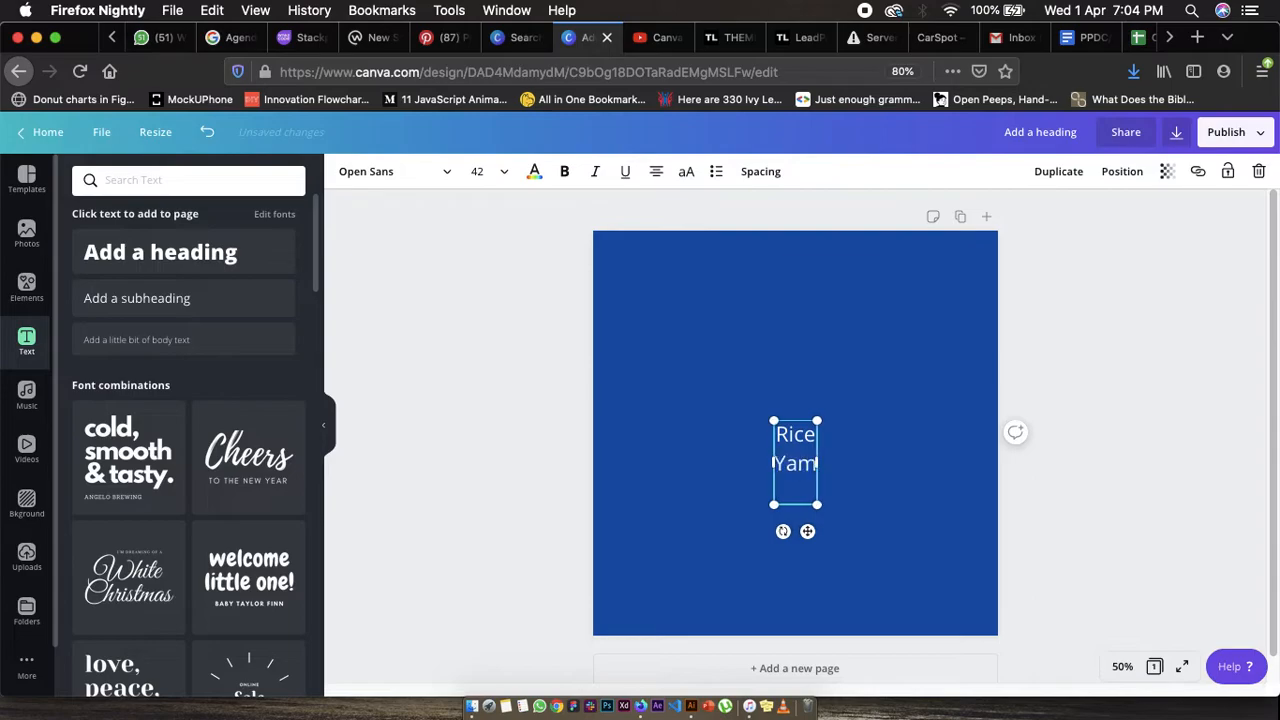
pyautogui.press('Return')
pyautogui.write('BeNA')
pyautogui.press('BackSpace')
pyautogui.press('BackSpace')
pyautogui.write('A')
pyautogui.press('BackSpace')
pyautogui.write('a')
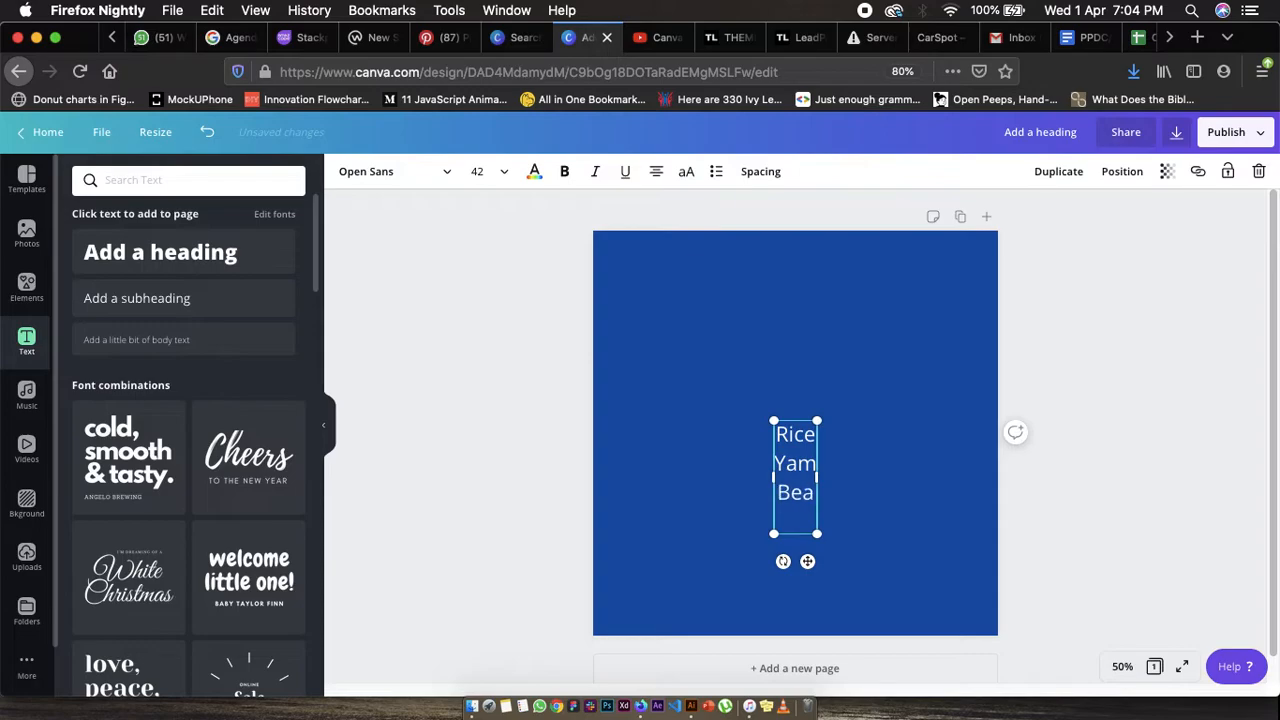
pyautogui.write('ns')
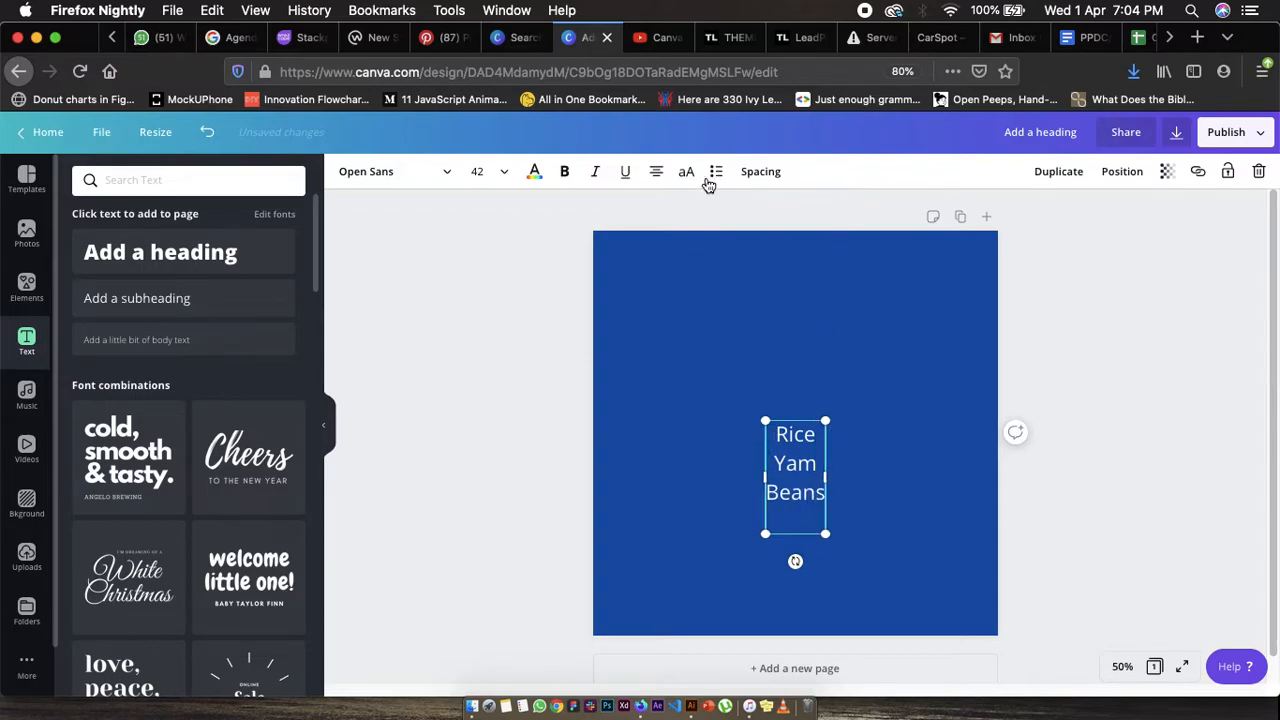
# - Left-align the Rice, Yam and Beans text box and apply bullet points to all its lines
pyautogui.click(723, 326)
pyautogui.click(794, 440)
pyautogui.click(656, 173)
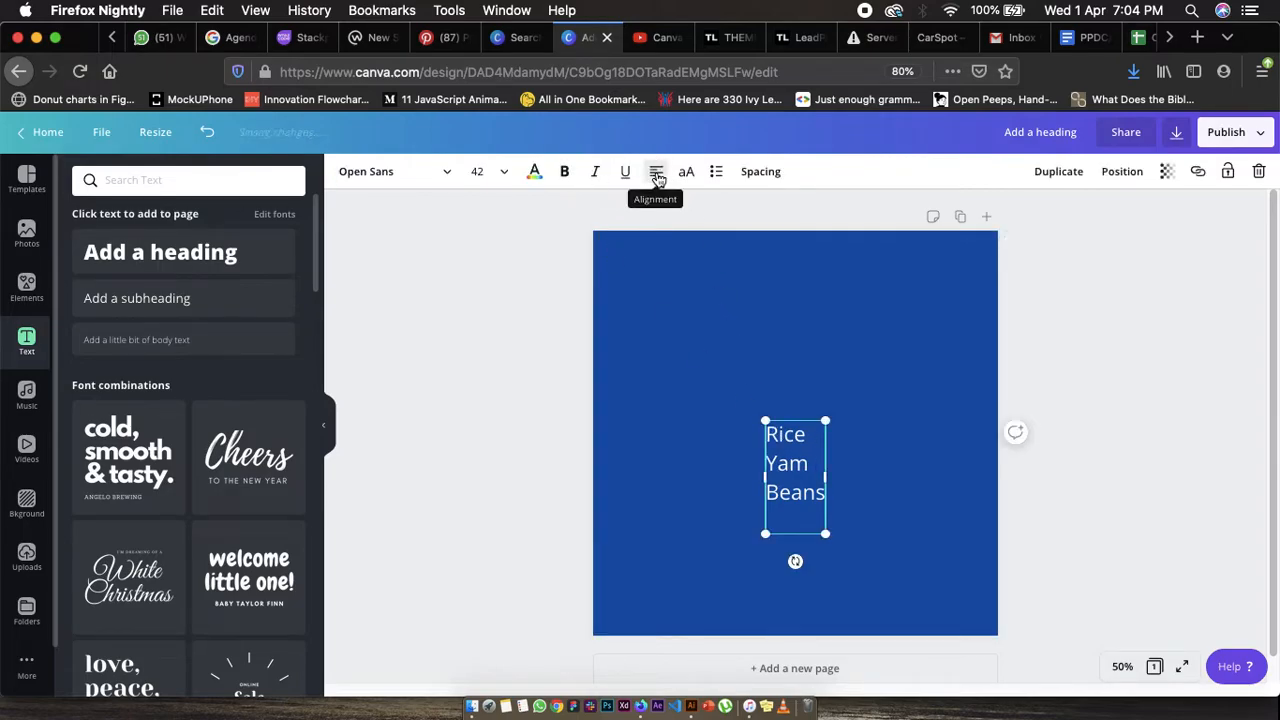
pyautogui.click(716, 172)
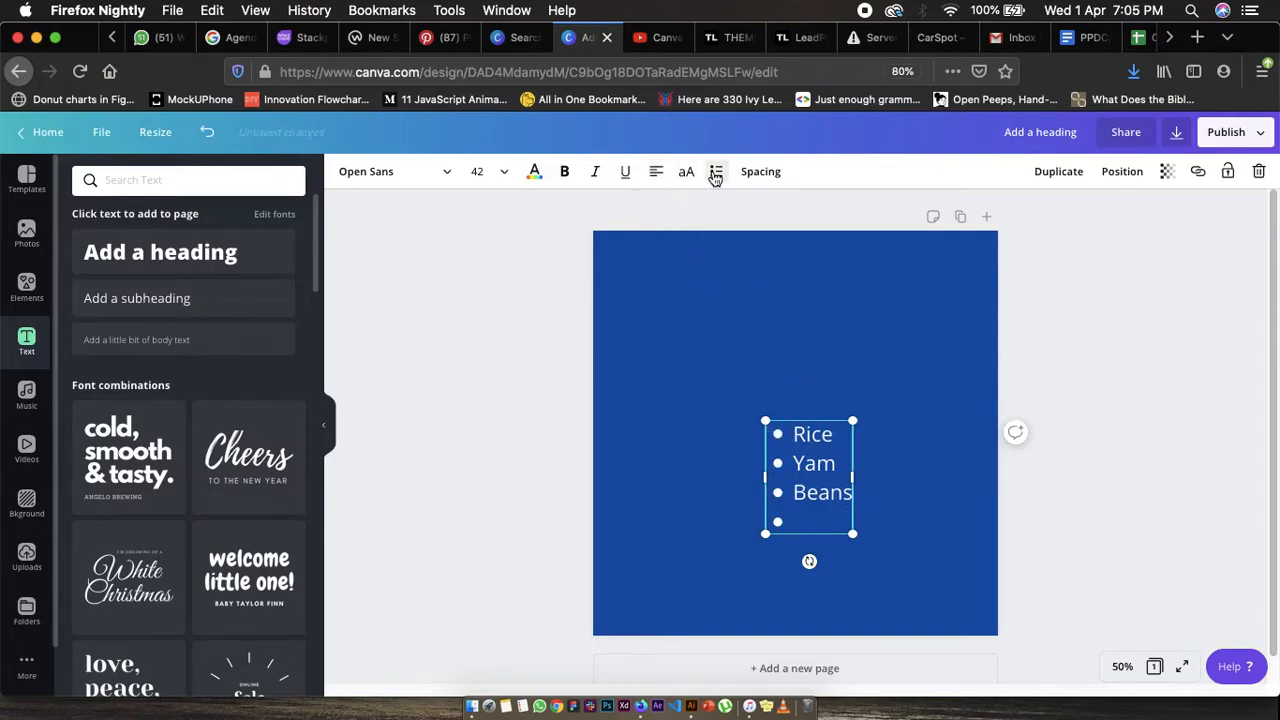
# - Move the bulleted list up and slightly left into the upper part of the page
pyautogui.click(633, 364)
pyautogui.click(808, 448)
pyautogui.moveTo(808, 448); pyautogui.dragTo(742, 296)
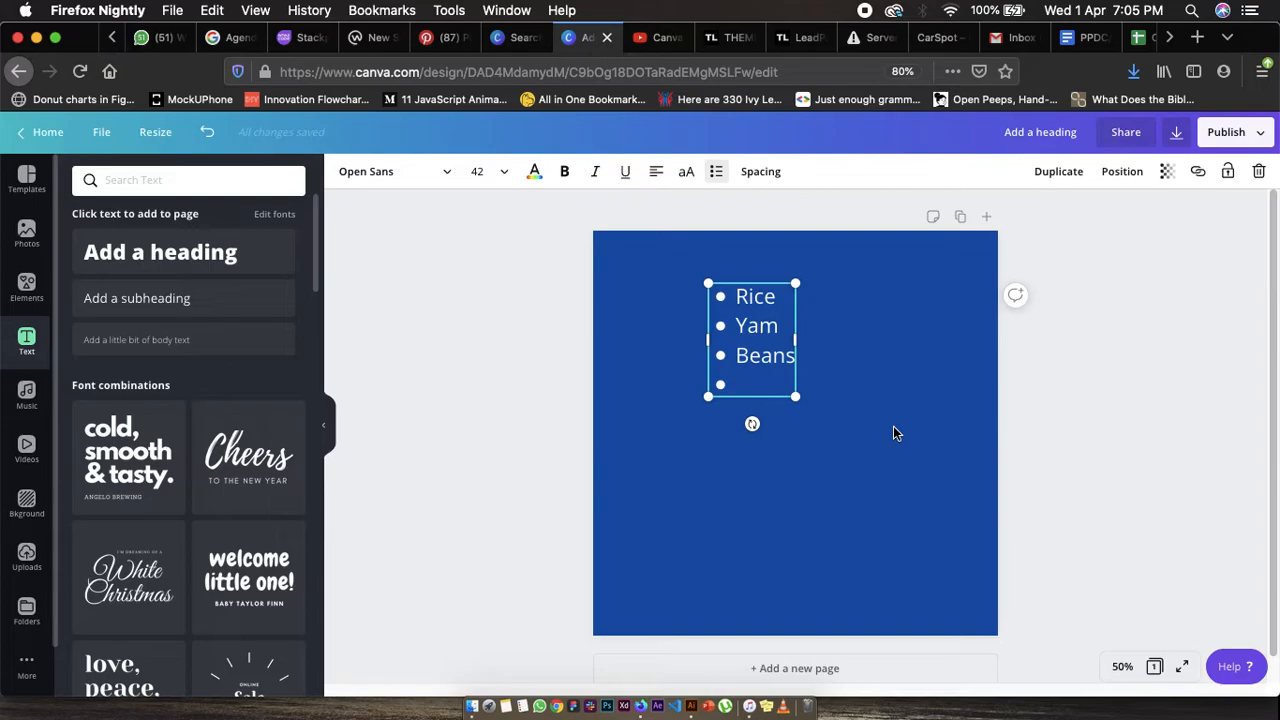
# - Toggle the list formatting of the Rice, Yam and Beans text off and on, and delete the text box
pyautogui.click(716, 173)
pyautogui.click(716, 173)
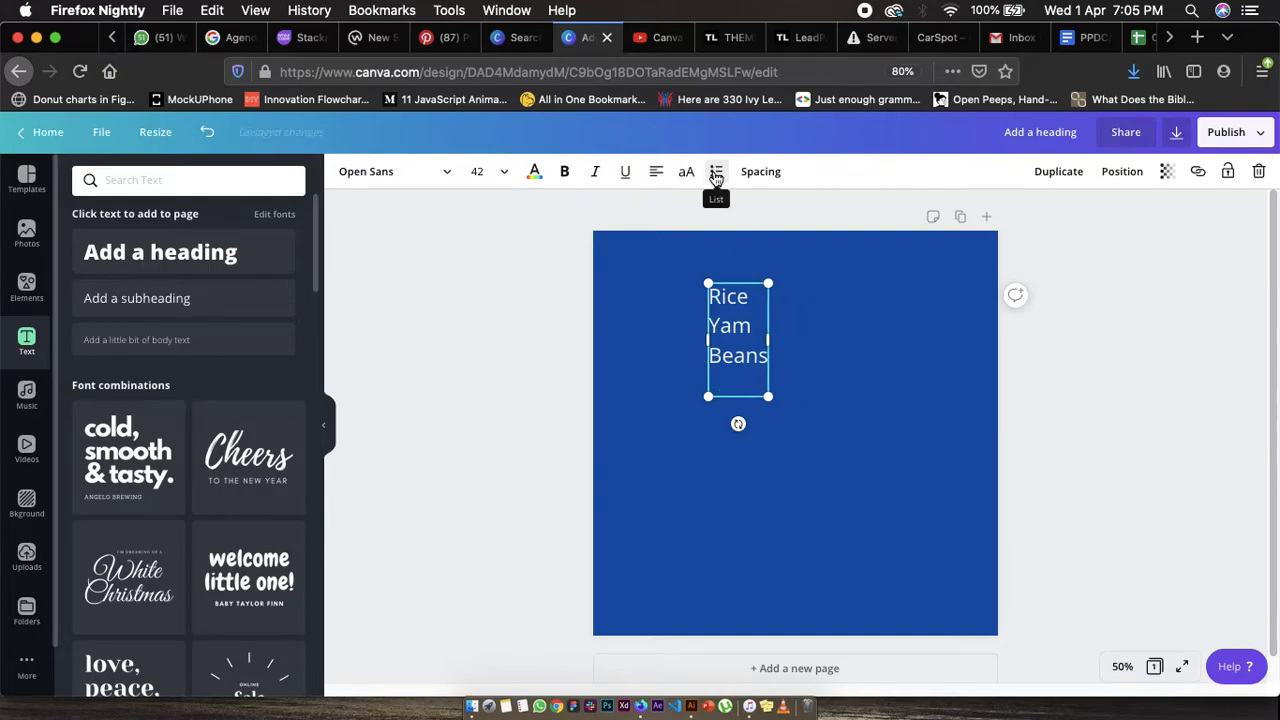
pyautogui.click(716, 173)
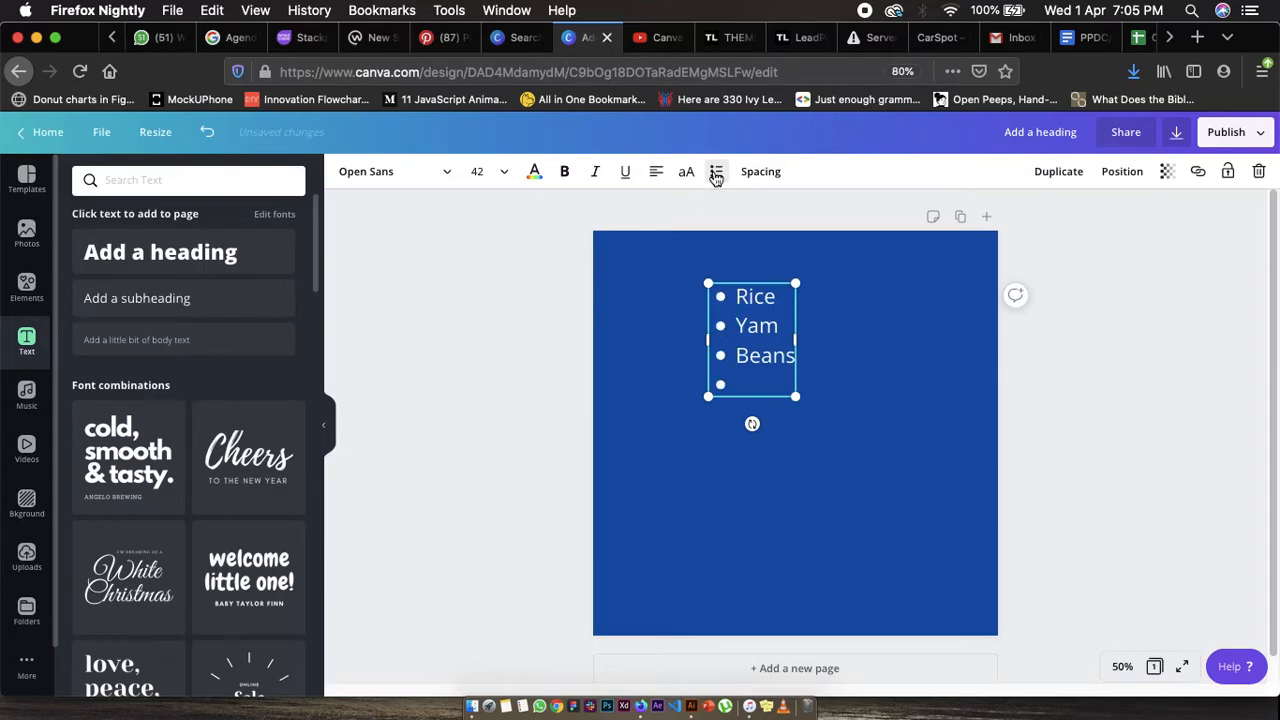
pyautogui.click(716, 173)
pyautogui.press('BackSpace')
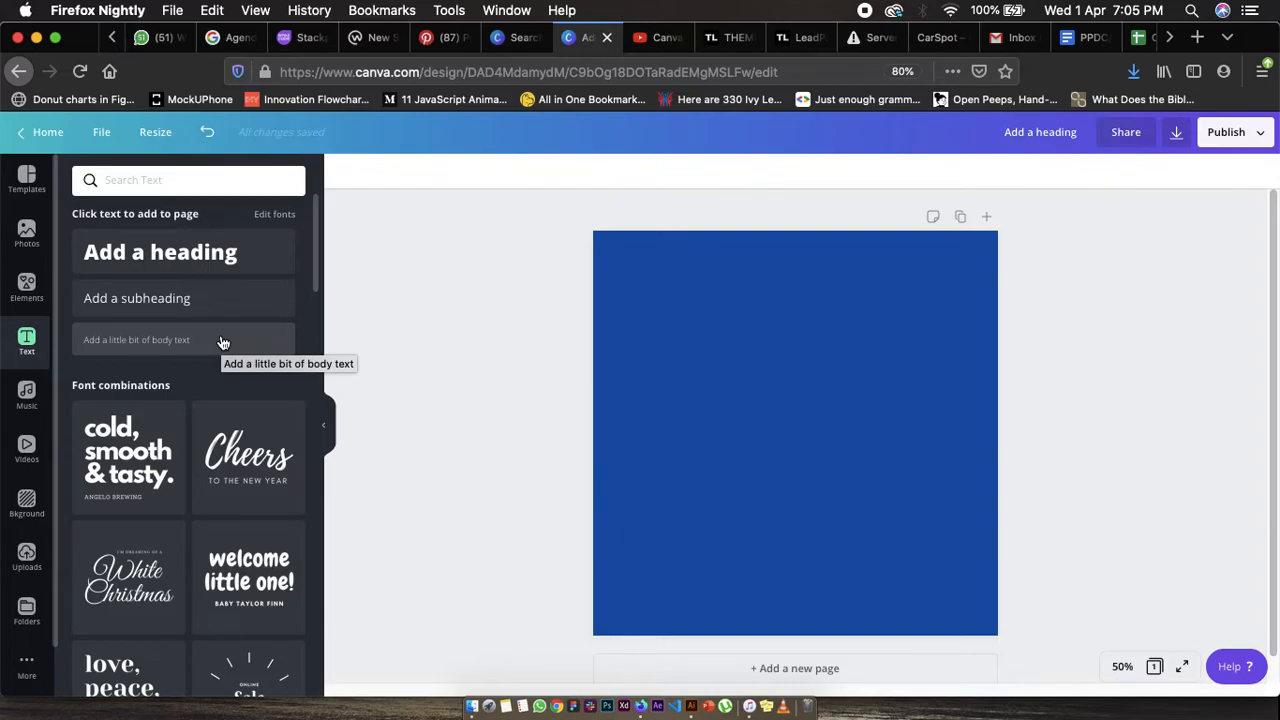
# - Add a heading to the page and try letter spacings of 284, 723 and -200 before resetting the spacing to 0
pyautogui.click(163, 256)
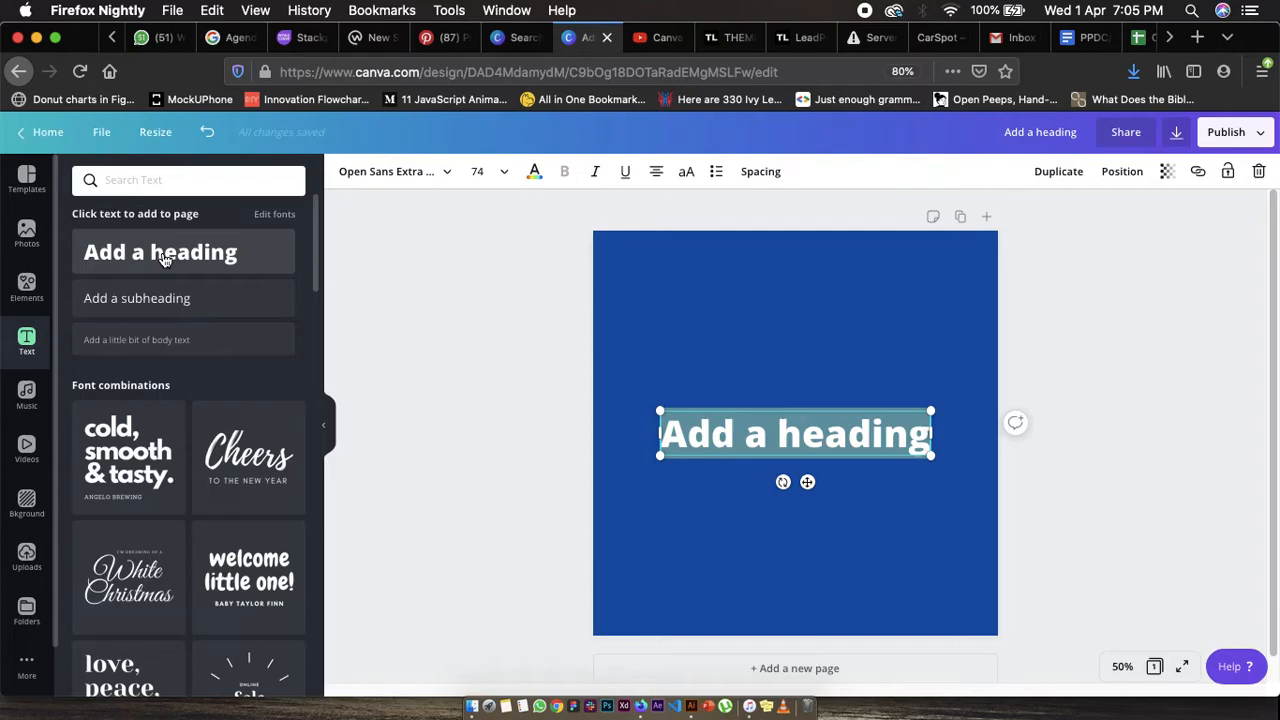
pyautogui.click(764, 176)
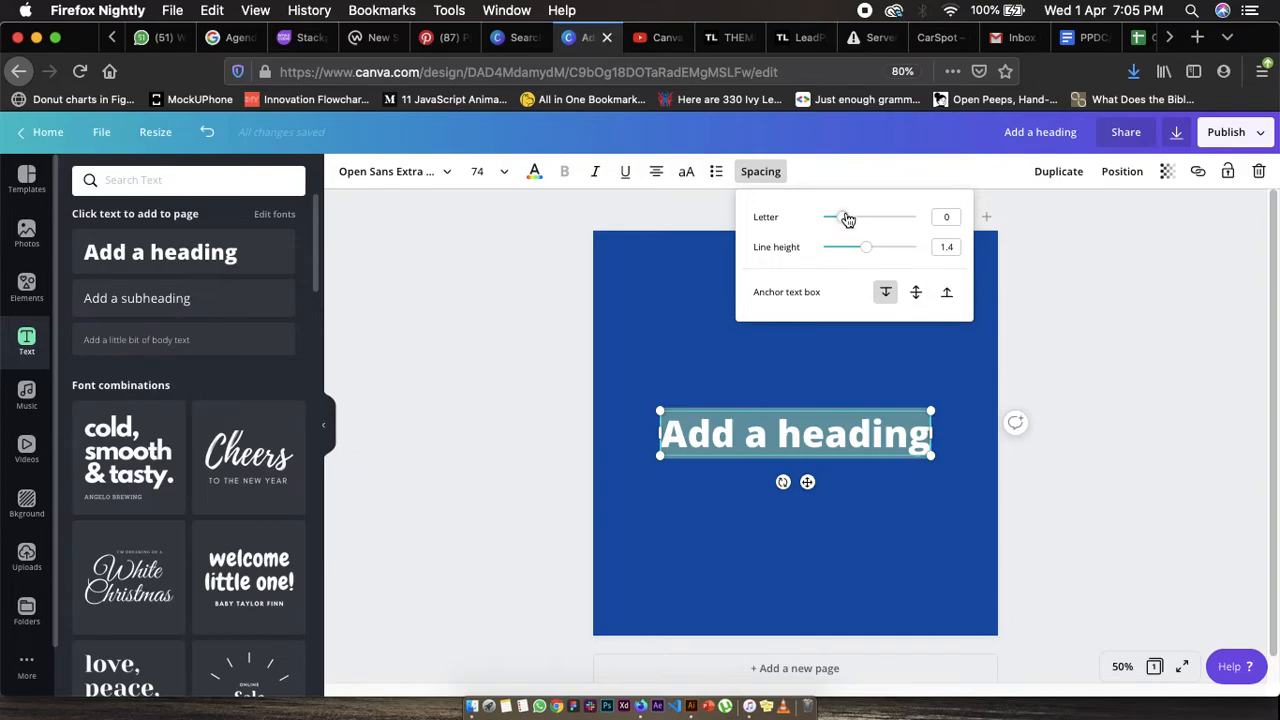
pyautogui.moveTo(846, 219); pyautogui.dragTo(871, 218)
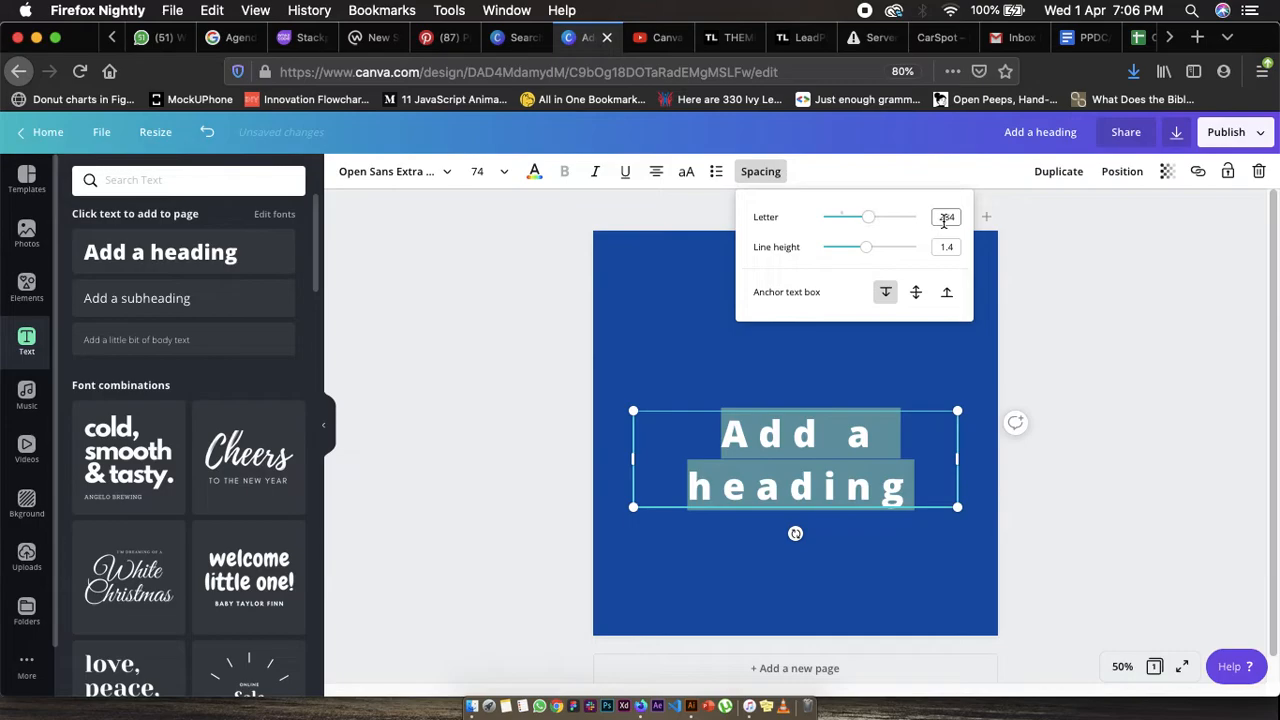
pyautogui.moveTo(872, 219); pyautogui.dragTo(911, 217)
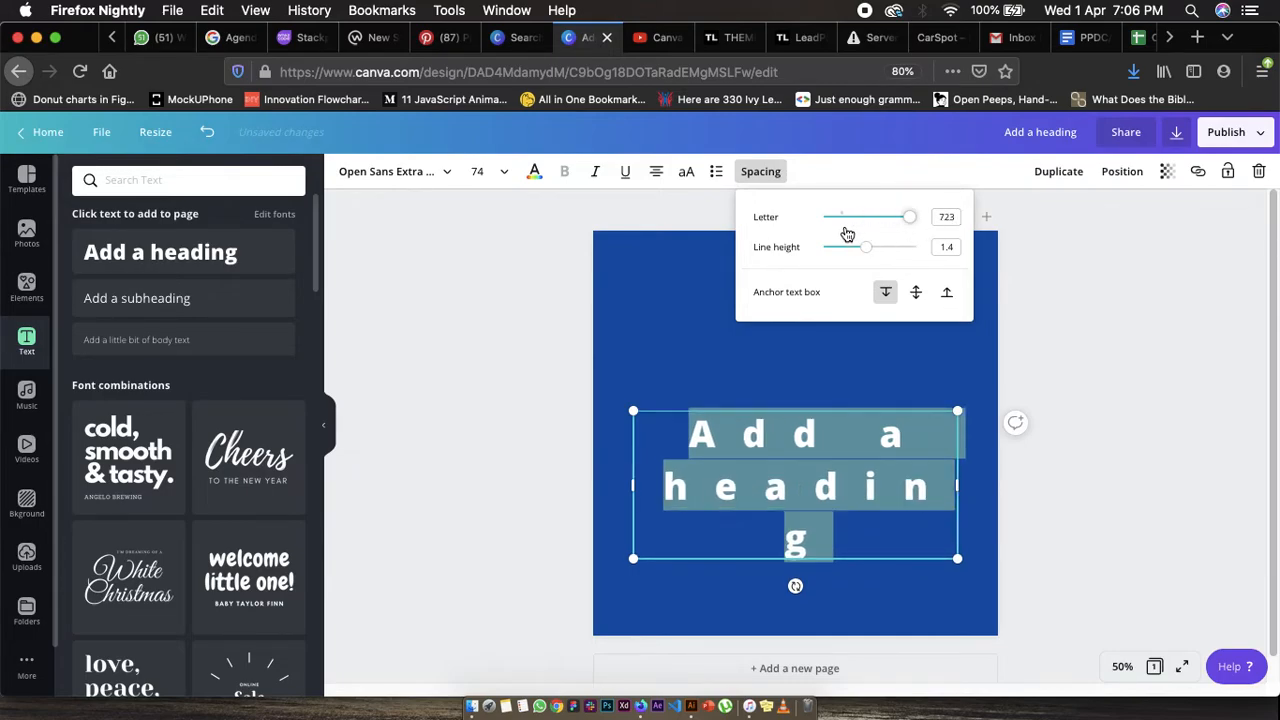
pyautogui.moveTo(907, 217); pyautogui.dragTo(803, 215)
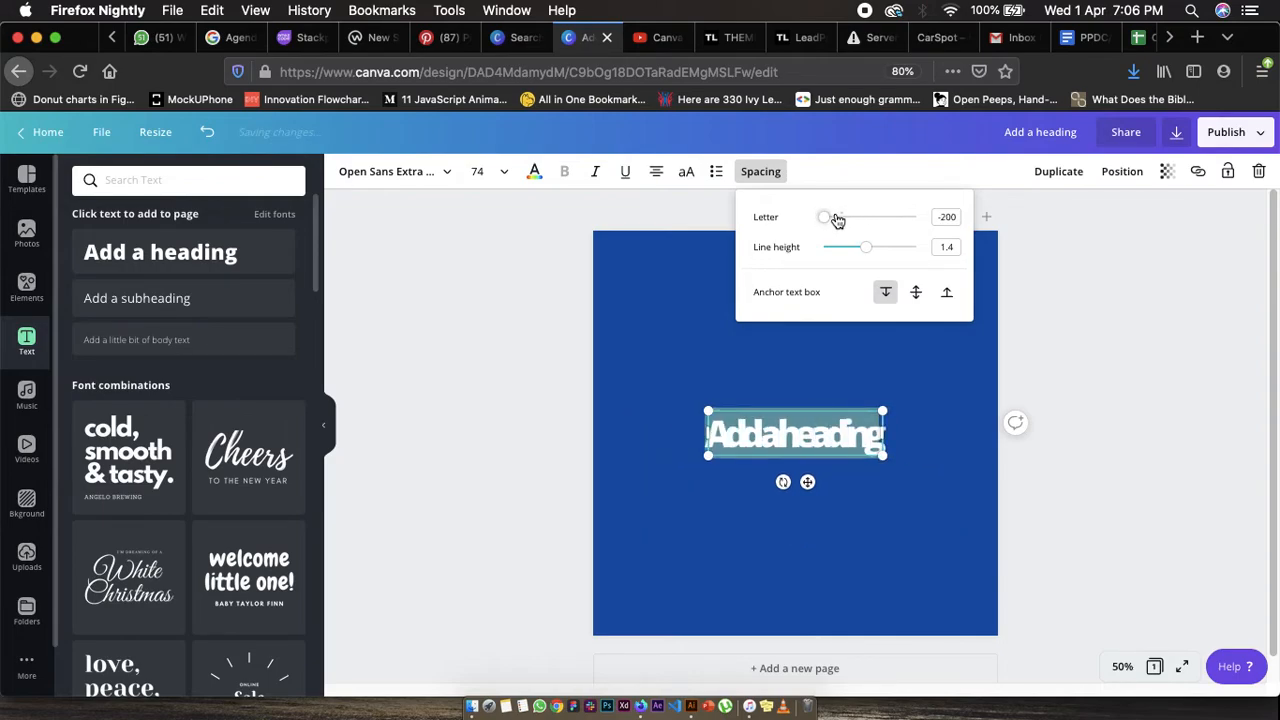
pyautogui.moveTo(826, 220); pyautogui.dragTo(849, 223)
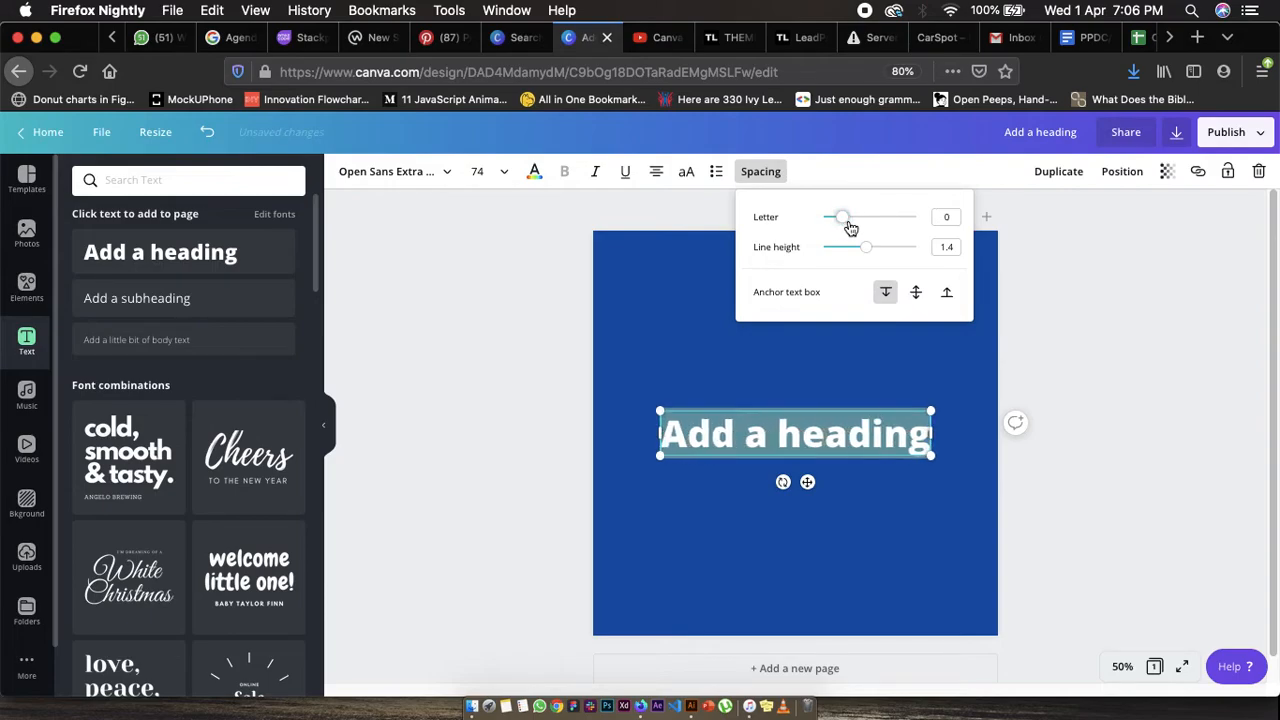
# - Add a second line reading "Add heading" below "Add a heading" in the heading text box
pyautogui.click(921, 443)
pyautogui.press('Return')
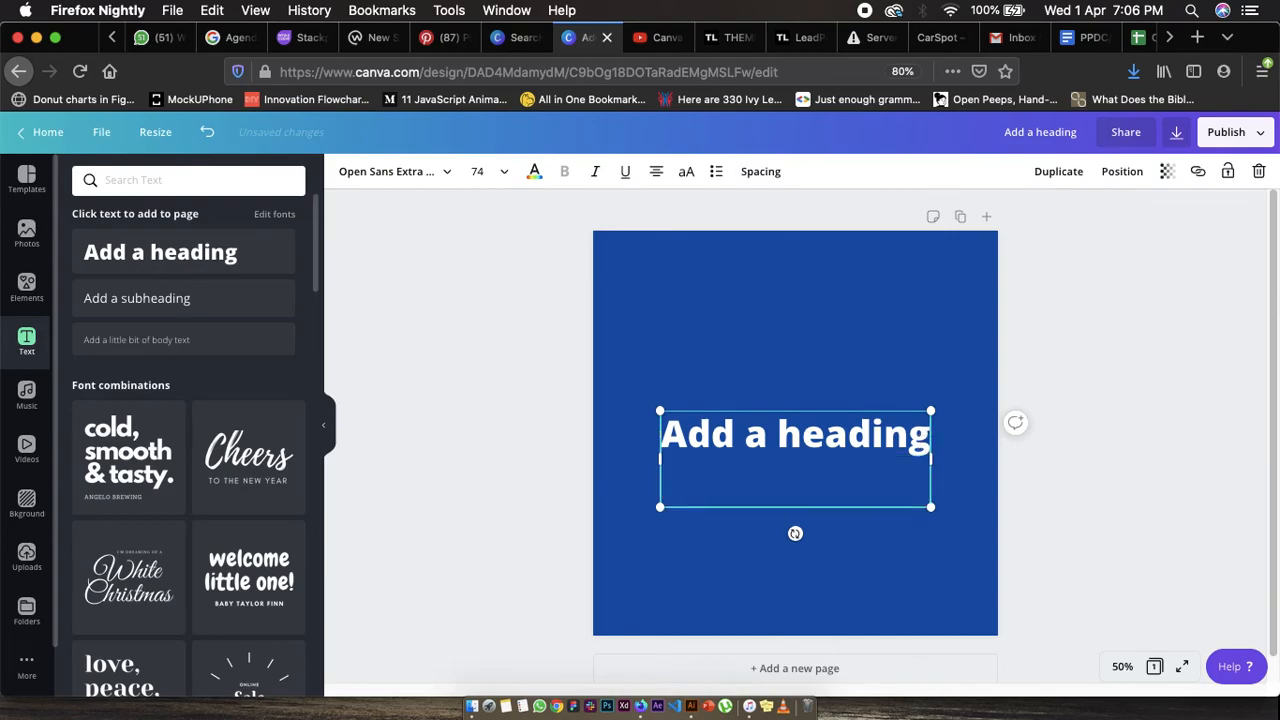
pyautogui.write('Add')
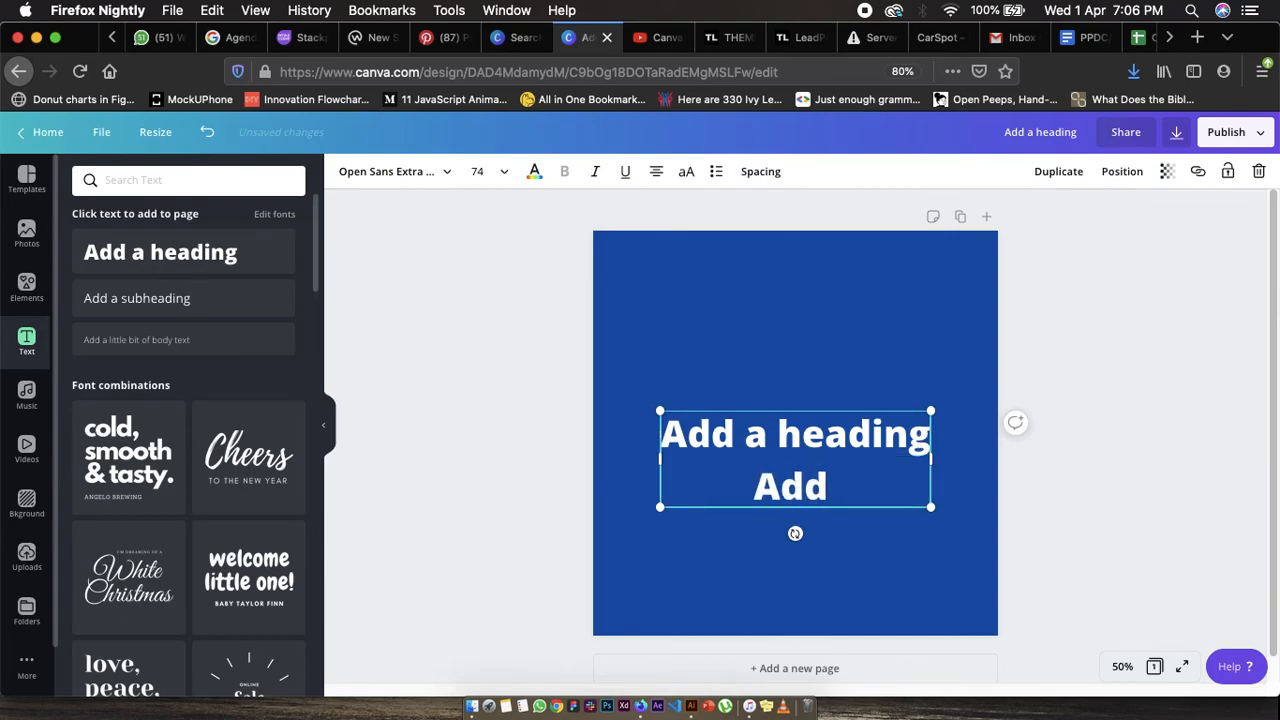
pyautogui.write(' heading')
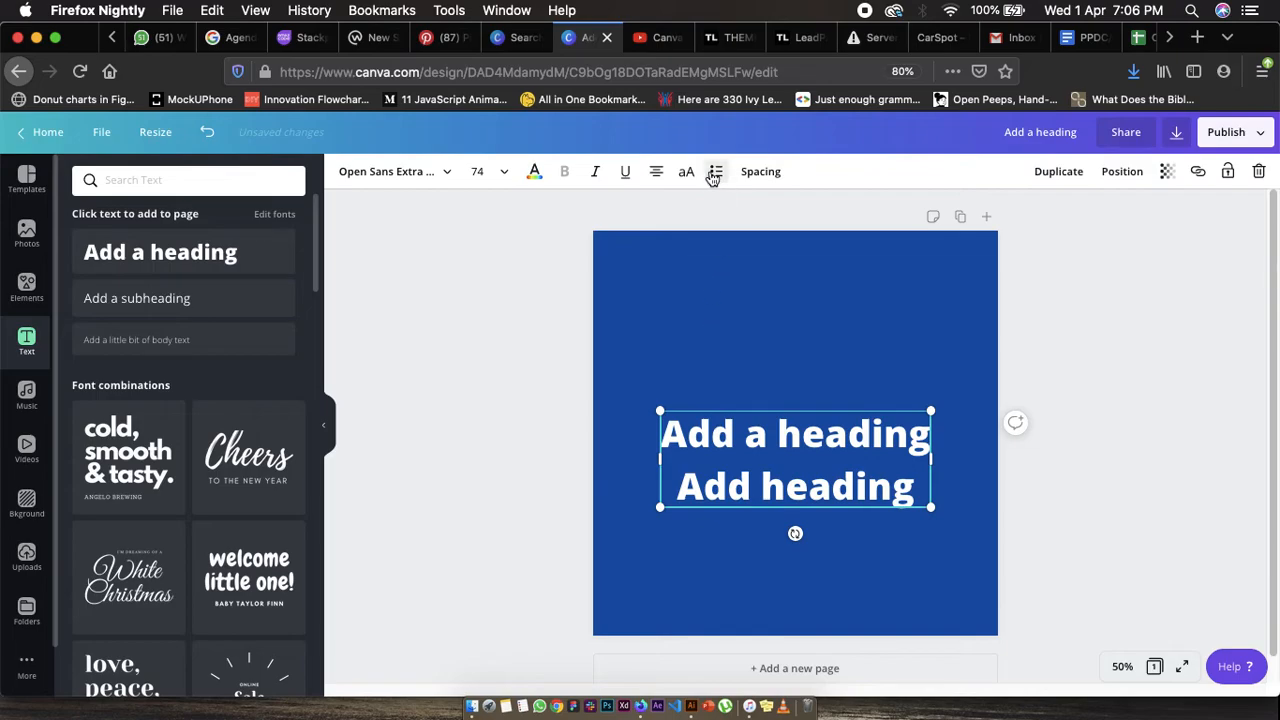
# - Set the line height of the two-line heading to 1.51 and deselect the text
pyautogui.click(757, 176)
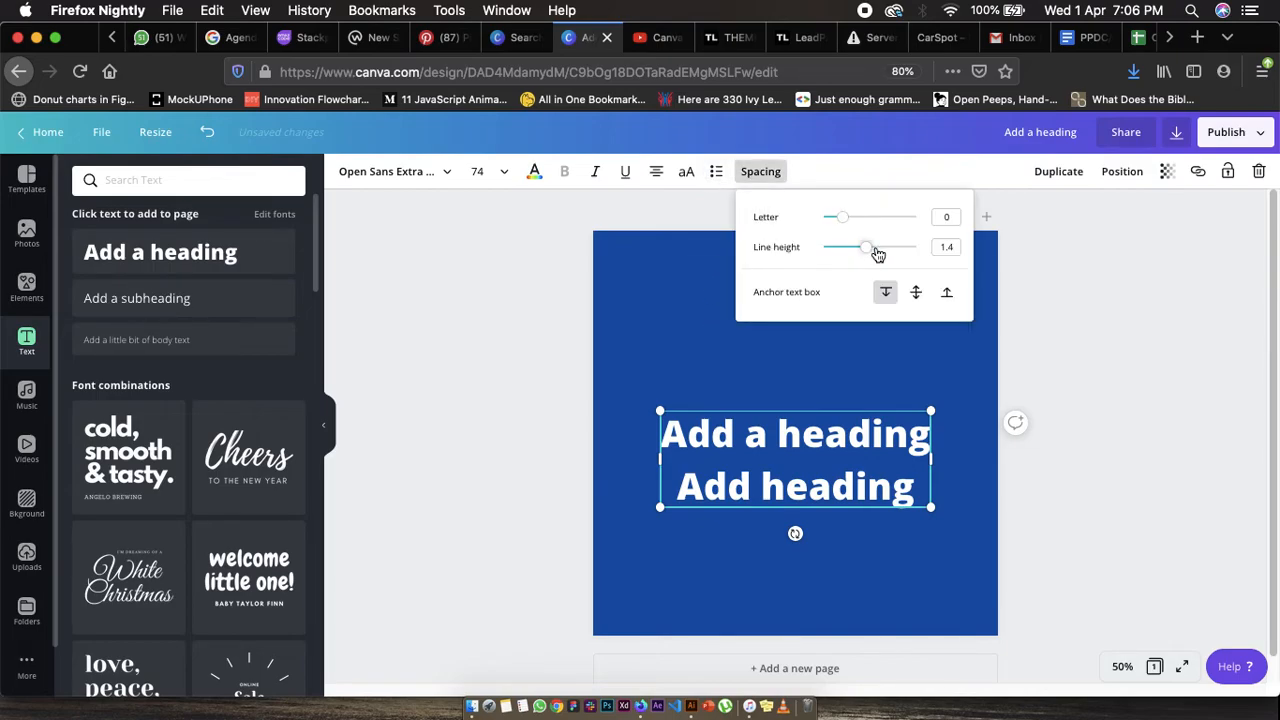
pyautogui.moveTo(872, 255)
pyautogui.mouseDown()
pyautogui.moveTo(918, 258)
pyautogui.moveTo(872, 253)
pyautogui.mouseUp()
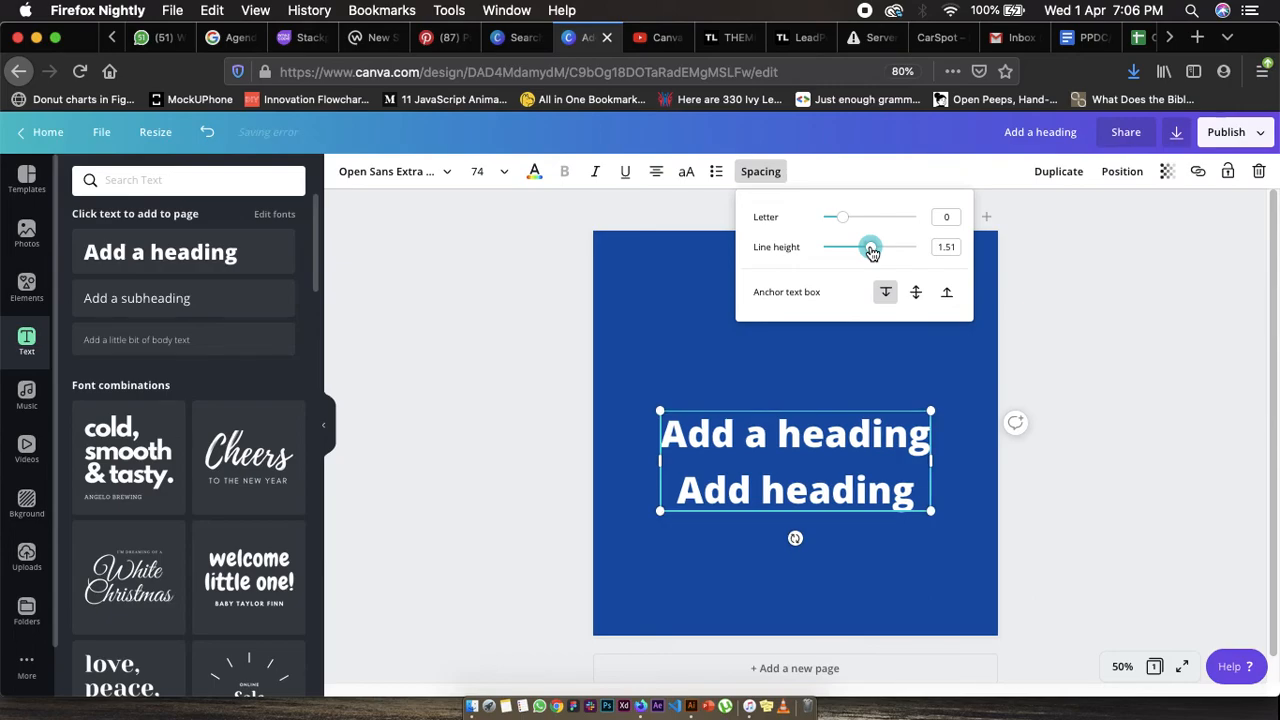
pyautogui.click(670, 324)
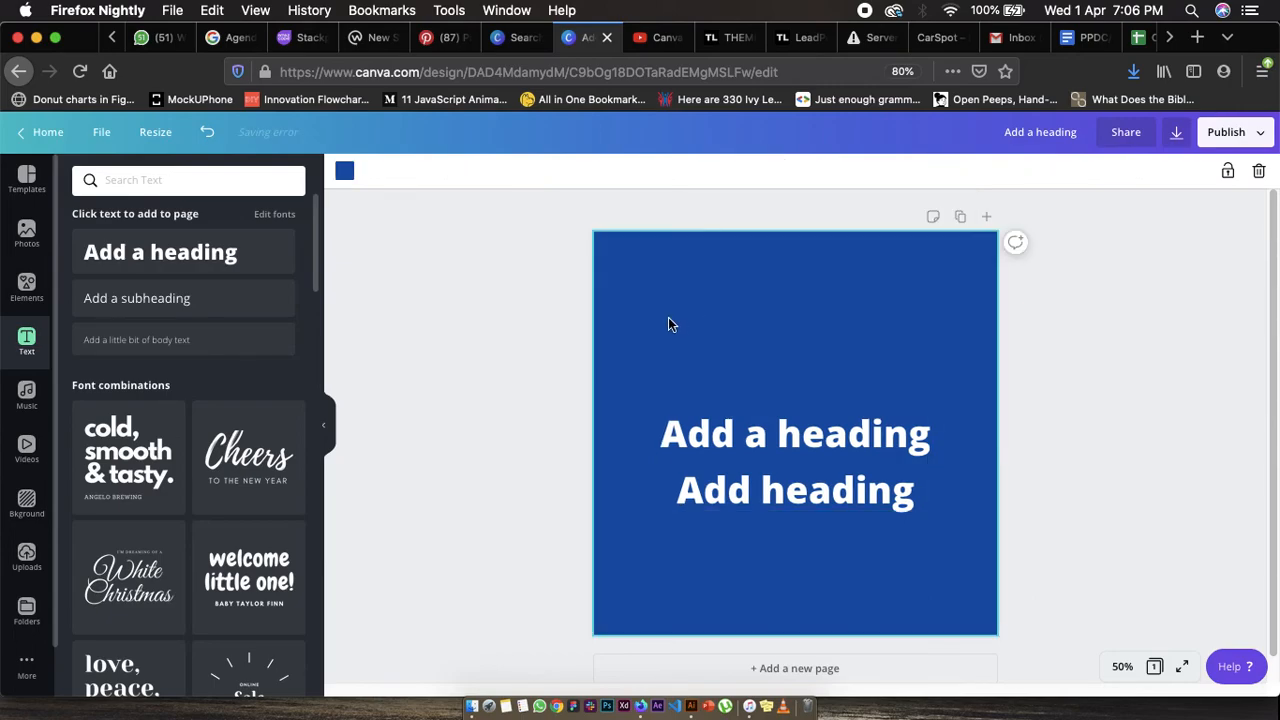